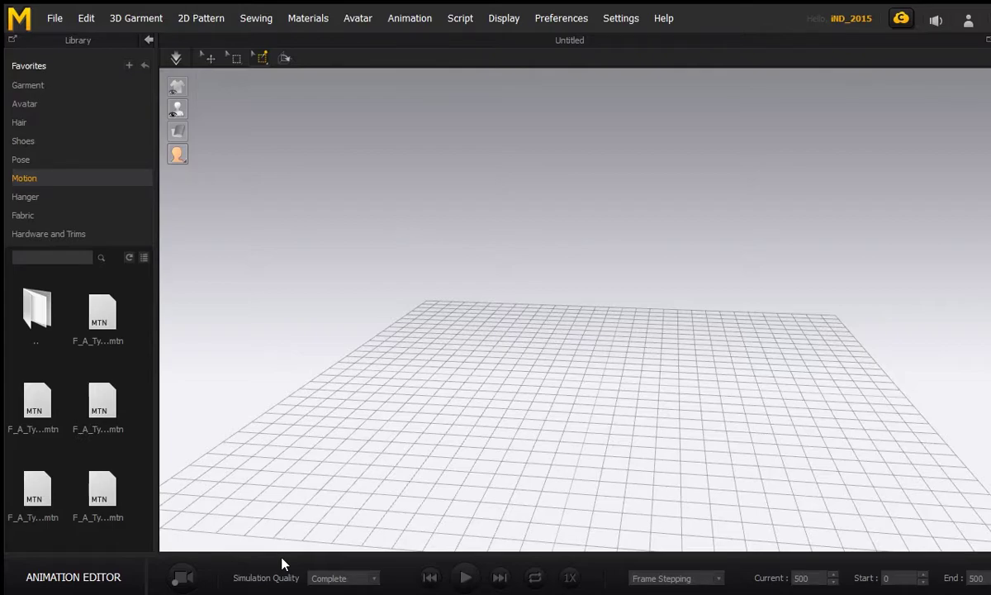
Step: Rewind the animation to its first frame and display the skirt as a plain textured surface without mesh, with Select/Move active
{"action": "left_click_drag", "start_coordinate": [282, 563], "coordinate": [380, 400]}
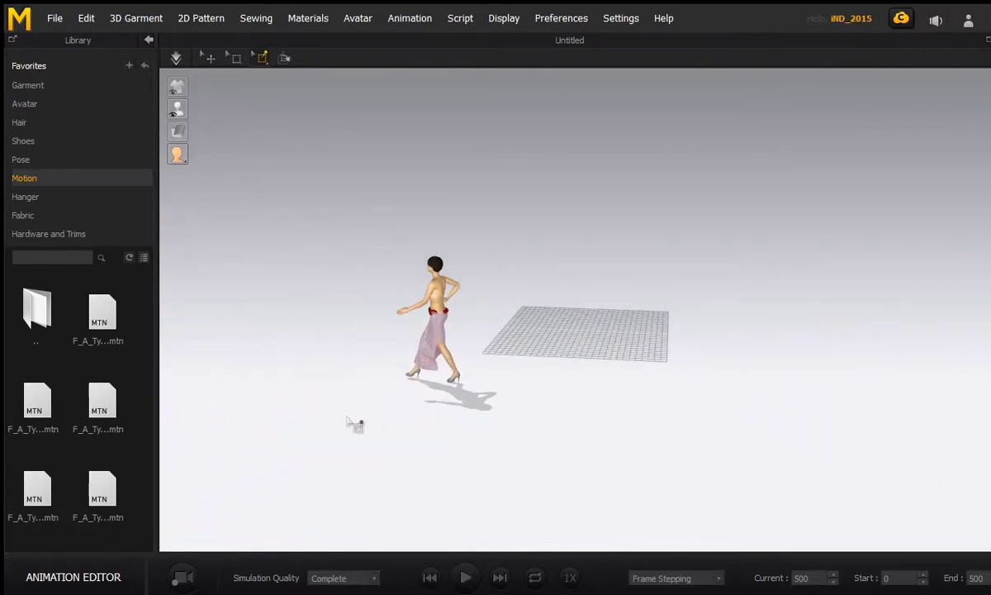
{"action": "right_click_drag", "start_coordinate": [361, 413], "coordinate": [399, 354]}
{"action": "scroll", "coordinate": [476, 387], "scroll_direction": "up", "scroll_amount": 8}
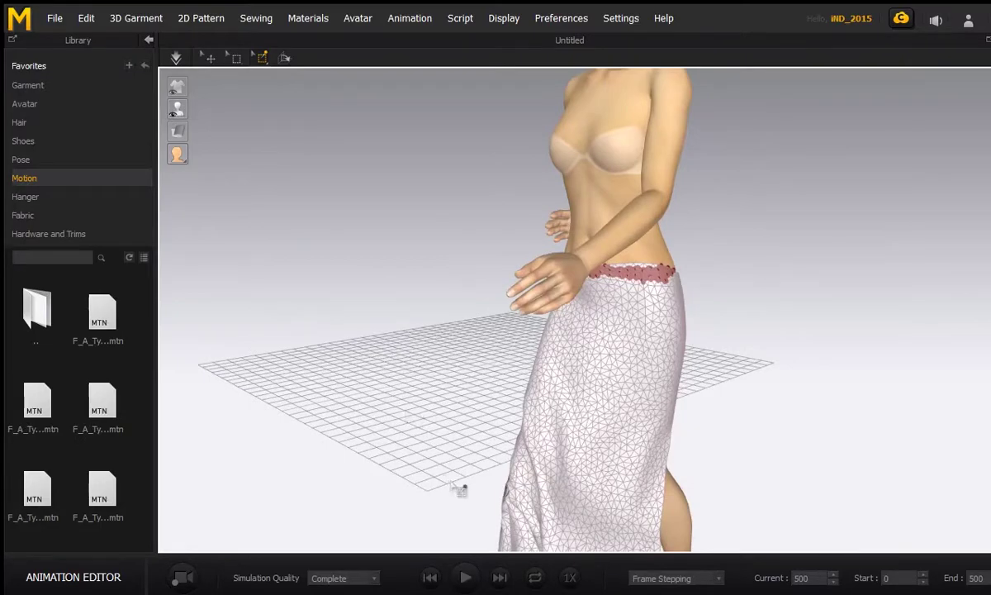
{"action": "left_click", "coordinate": [430, 579]}
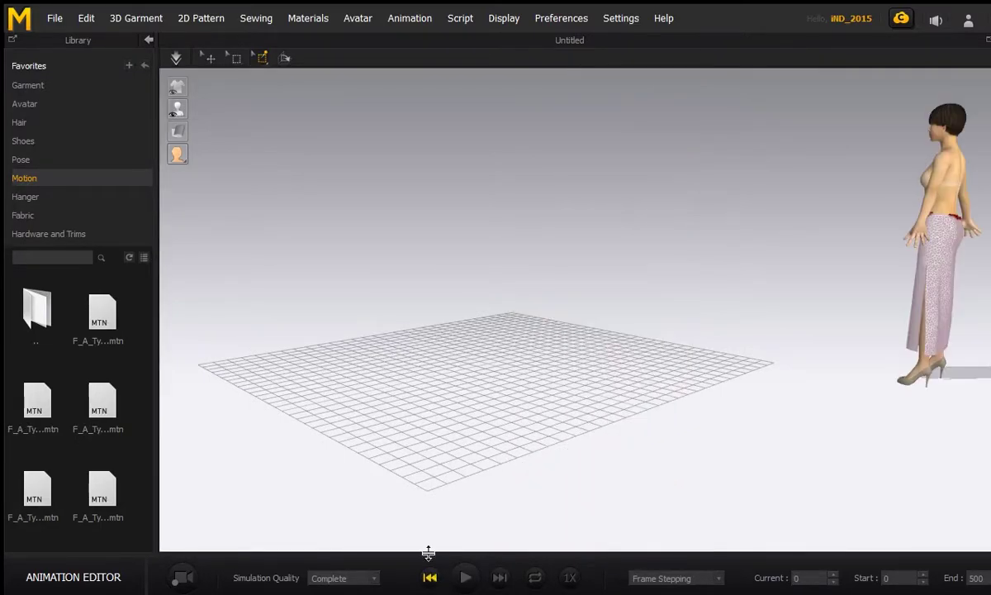
{"action": "right_click_drag", "start_coordinate": [423, 452], "coordinate": [512, 423]}
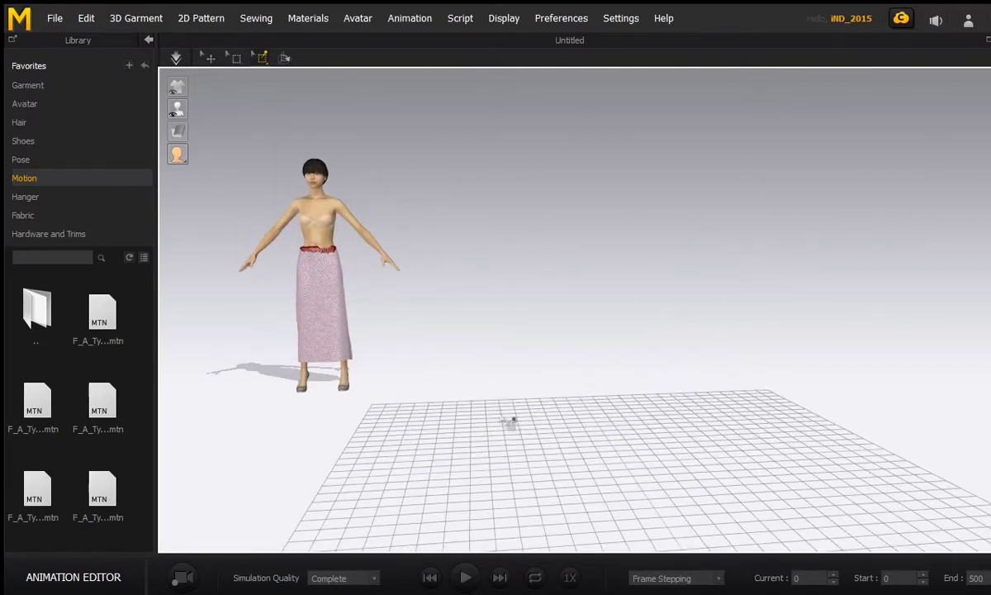
{"action": "right_click_drag", "start_coordinate": [485, 281], "coordinate": [578, 295]}
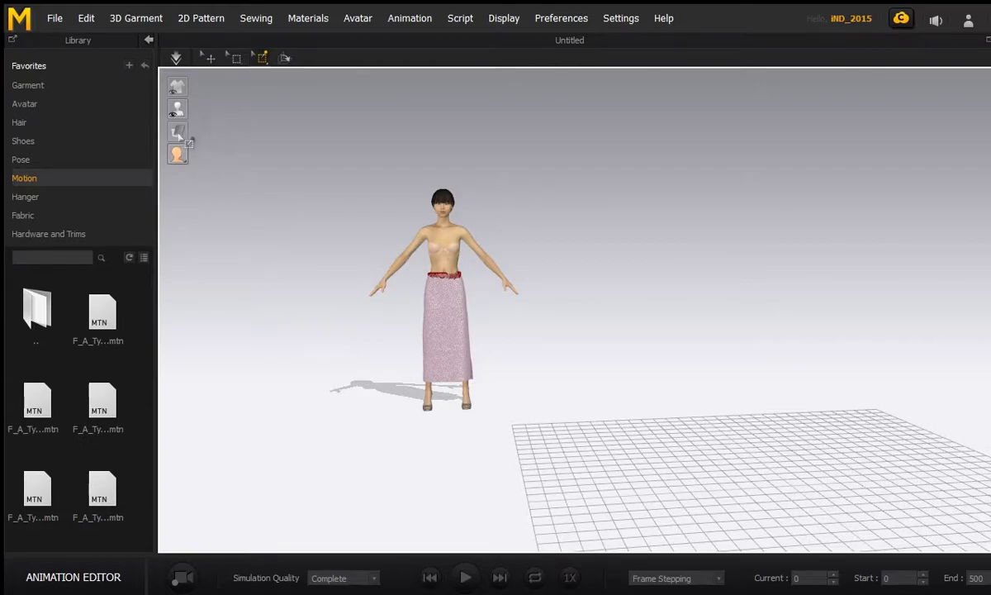
{"action": "left_click", "coordinate": [213, 64]}
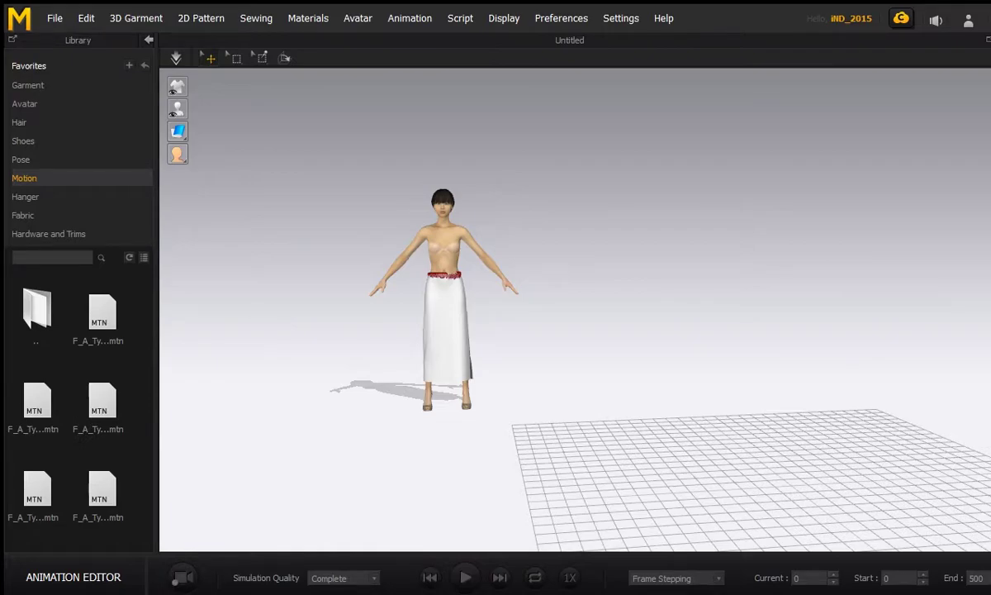
Step: Save the project as fada_larga in the falda-sueter folder
{"action": "left_click", "coordinate": [53, 17]}
{"action": "mouse_move", "coordinate": [94, 226]}
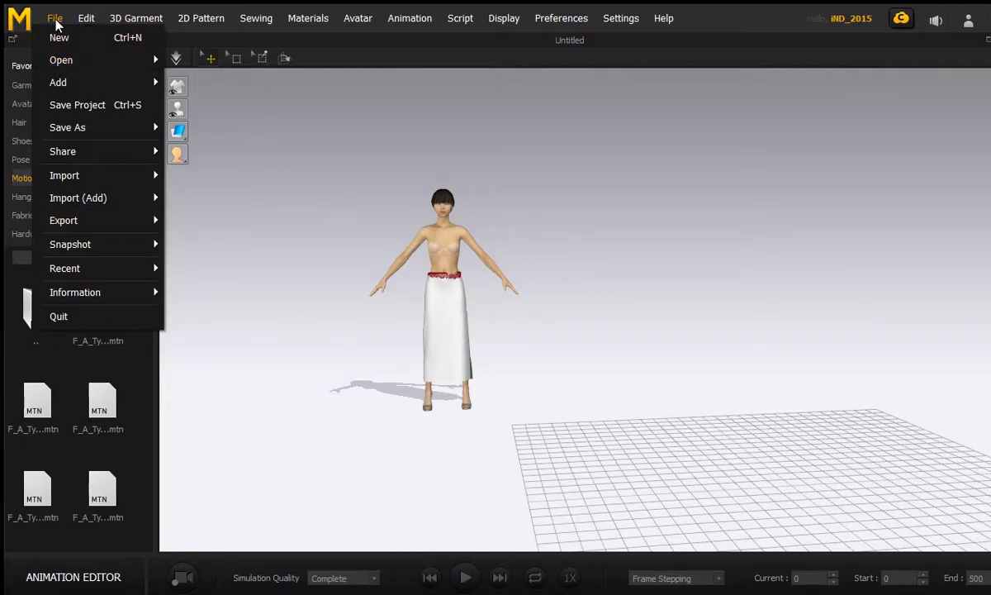
{"action": "left_click", "coordinate": [54, 21]}
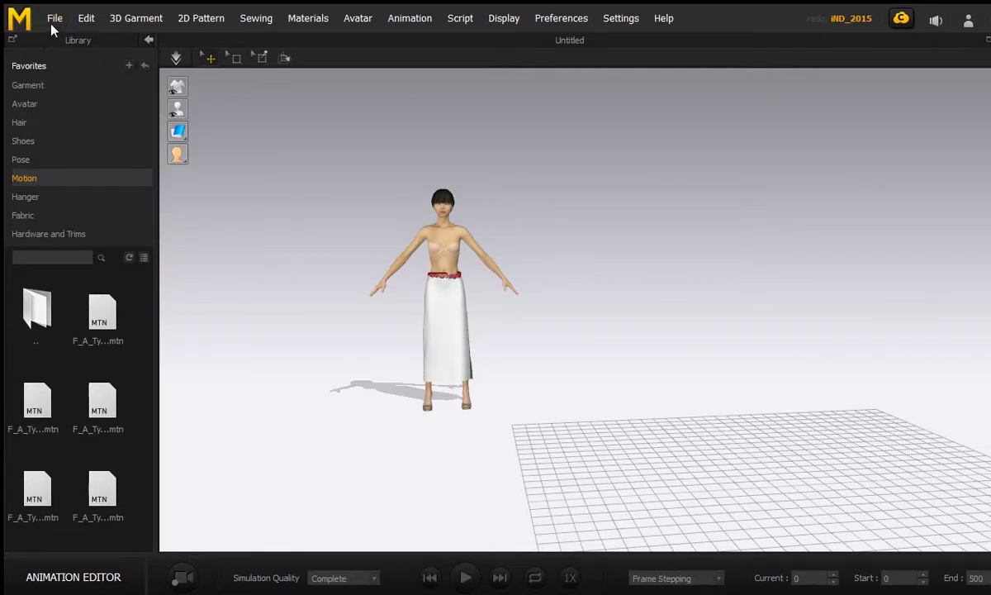
{"action": "left_click", "coordinate": [55, 19]}
{"action": "mouse_move", "coordinate": [71, 128]}
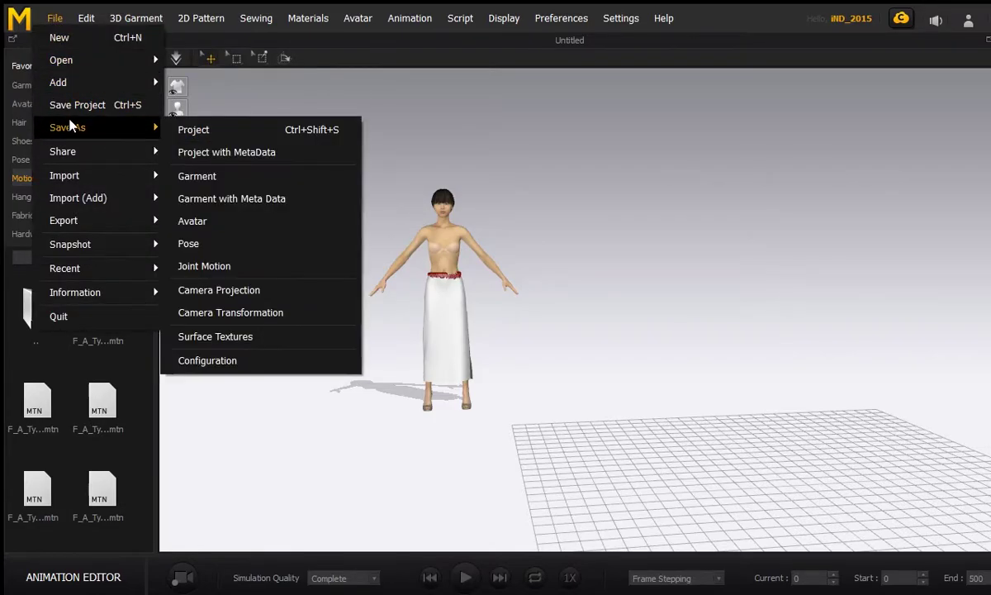
{"action": "left_click", "coordinate": [209, 131]}
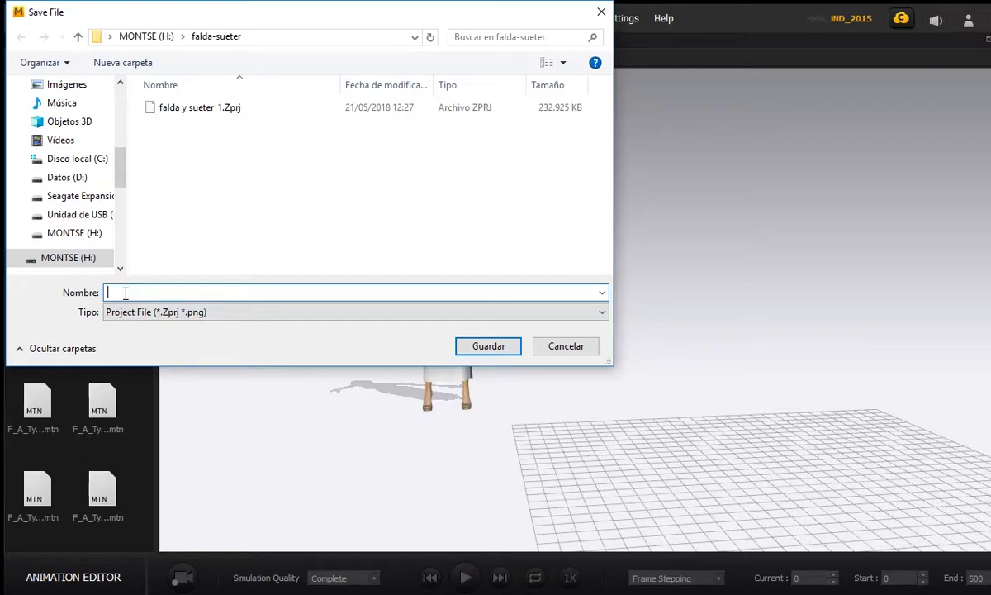
{"action": "type", "text": "fada"}
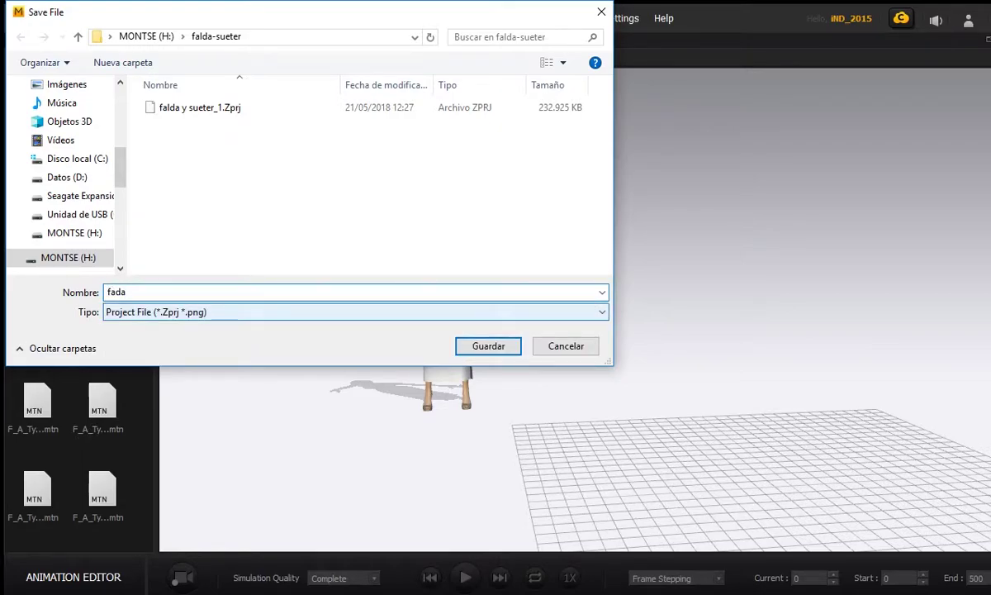
{"action": "type", "text": "_larga"}
{"action": "left_click", "coordinate": [496, 354]}
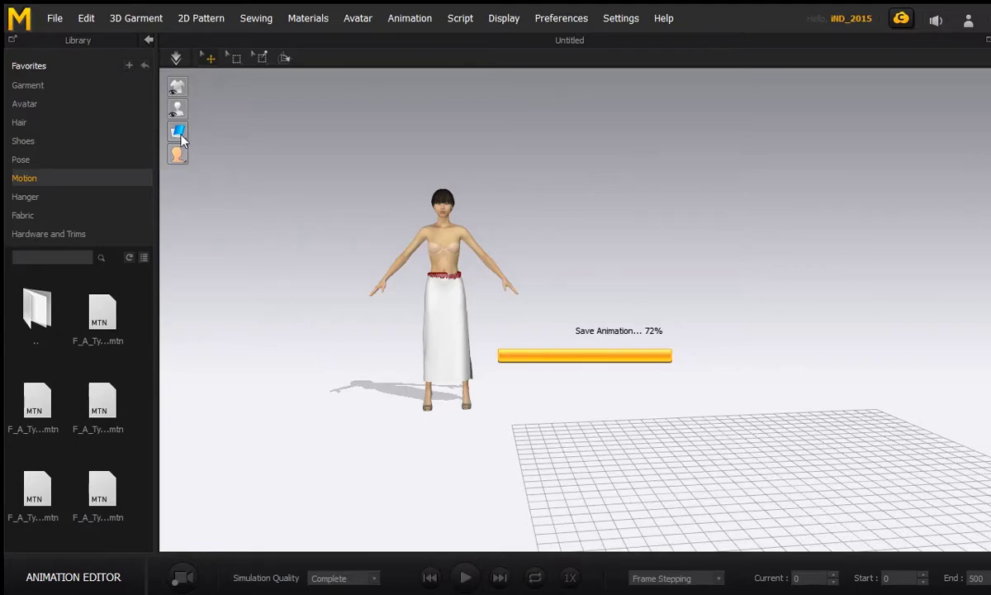
Step: Check the saved fada_larga project in the falda-sueter folder through the project save dialog, without saving again
{"action": "left_click", "coordinate": [54, 19]}
{"action": "mouse_move", "coordinate": [71, 93]}
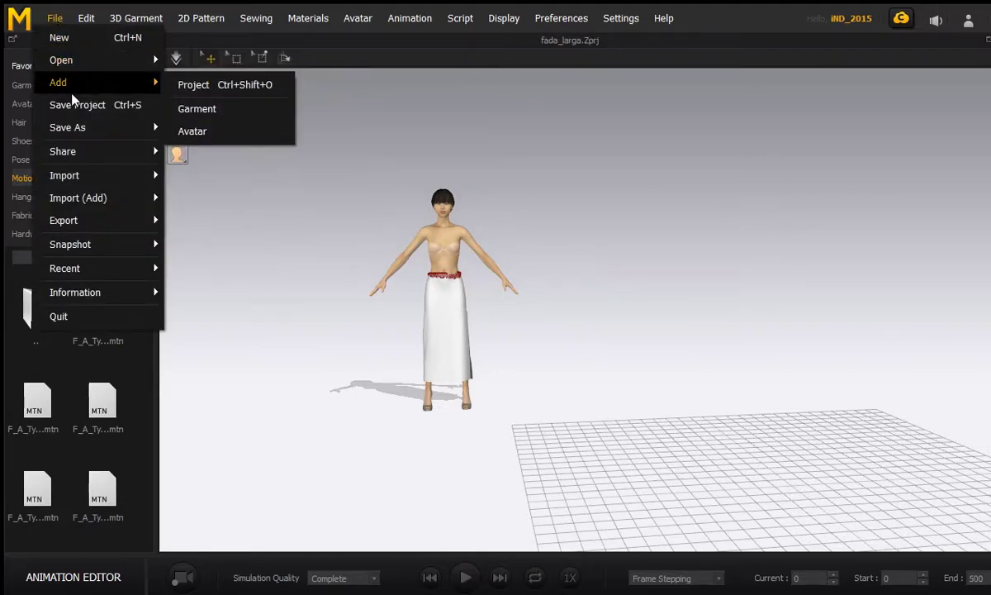
{"action": "mouse_move", "coordinate": [69, 123]}
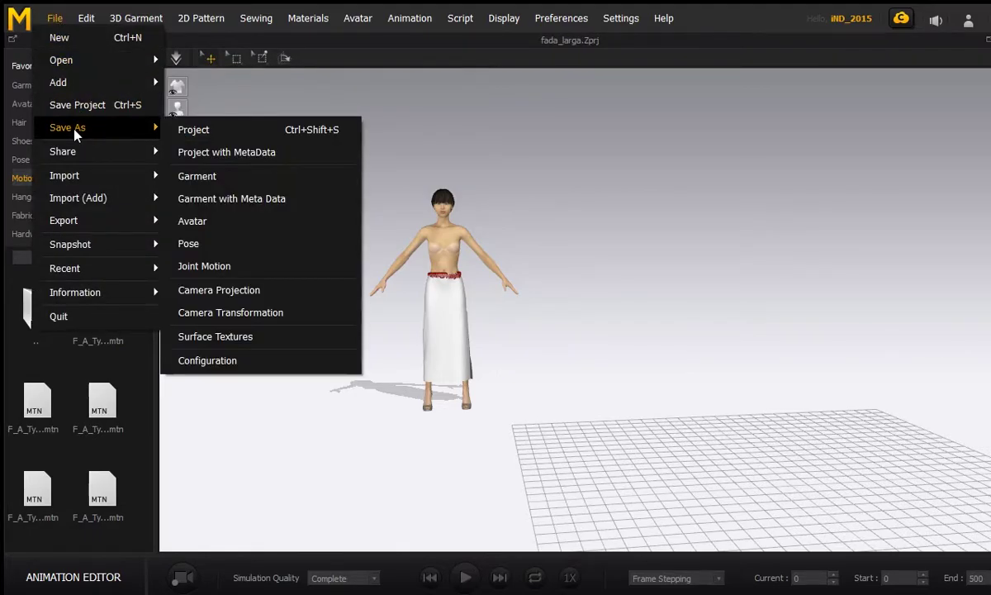
{"action": "left_click", "coordinate": [207, 137]}
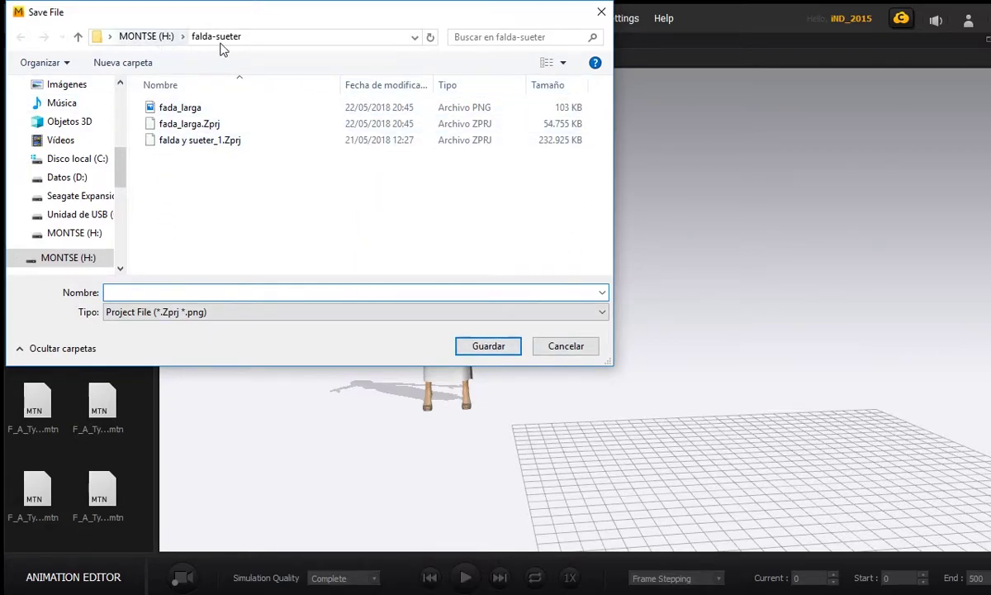
{"action": "left_click", "coordinate": [601, 12]}
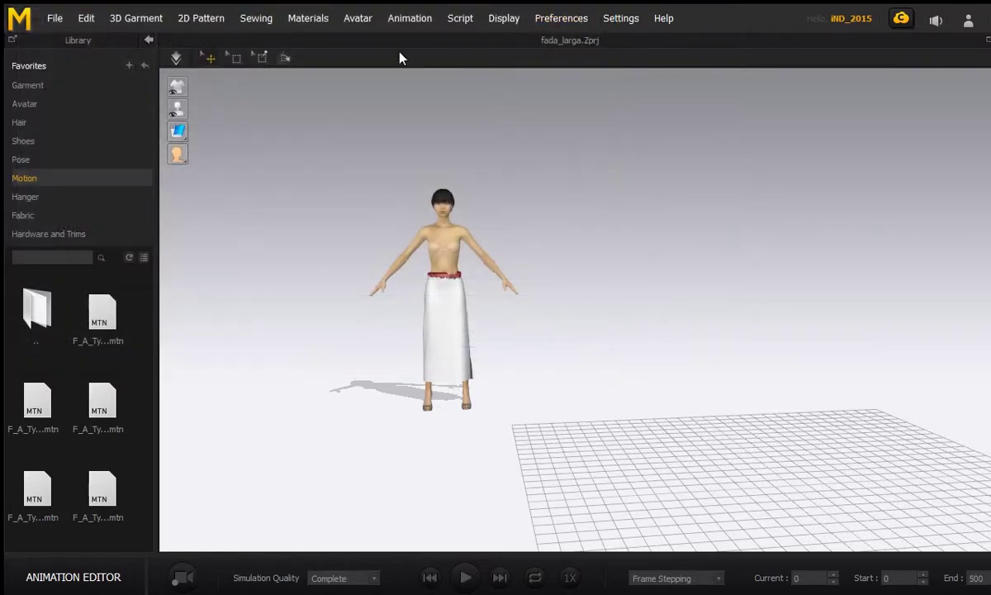
Step: Start an Alembic (OGAWA) export with the file name falda at the root of the H: drive
{"action": "left_click", "coordinate": [62, 21]}
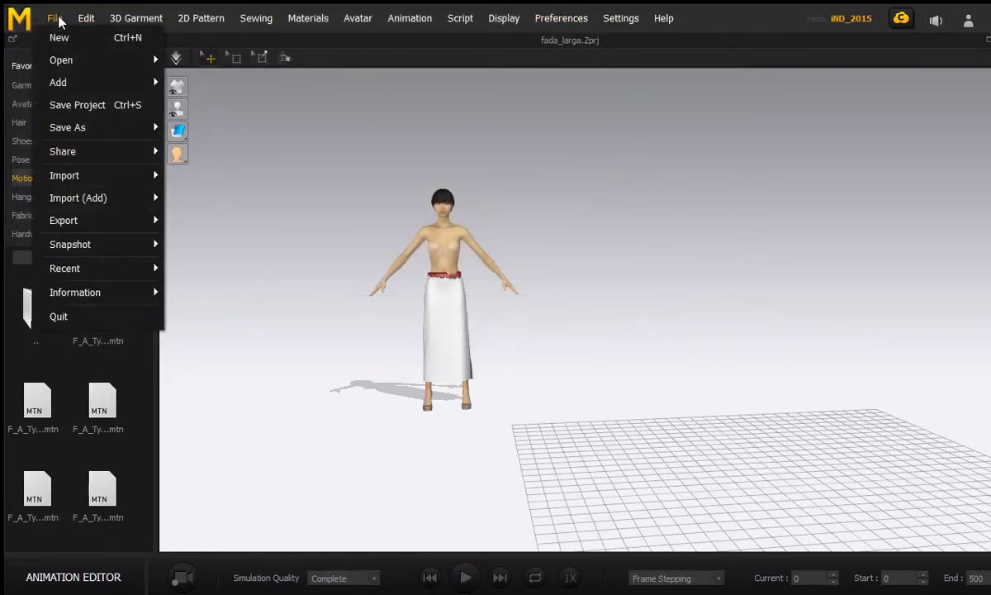
{"action": "mouse_move", "coordinate": [71, 203]}
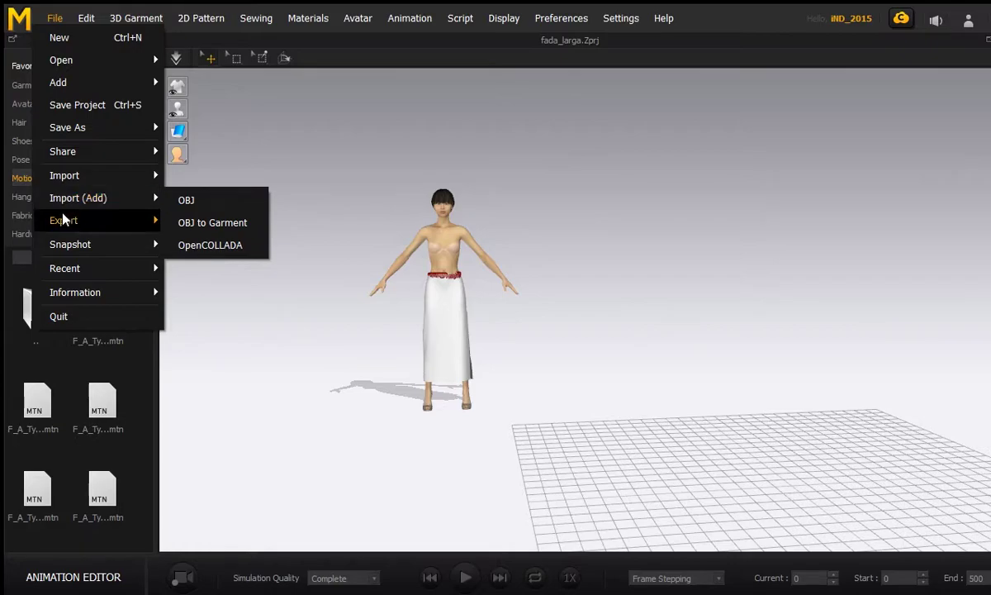
{"action": "mouse_move", "coordinate": [58, 222]}
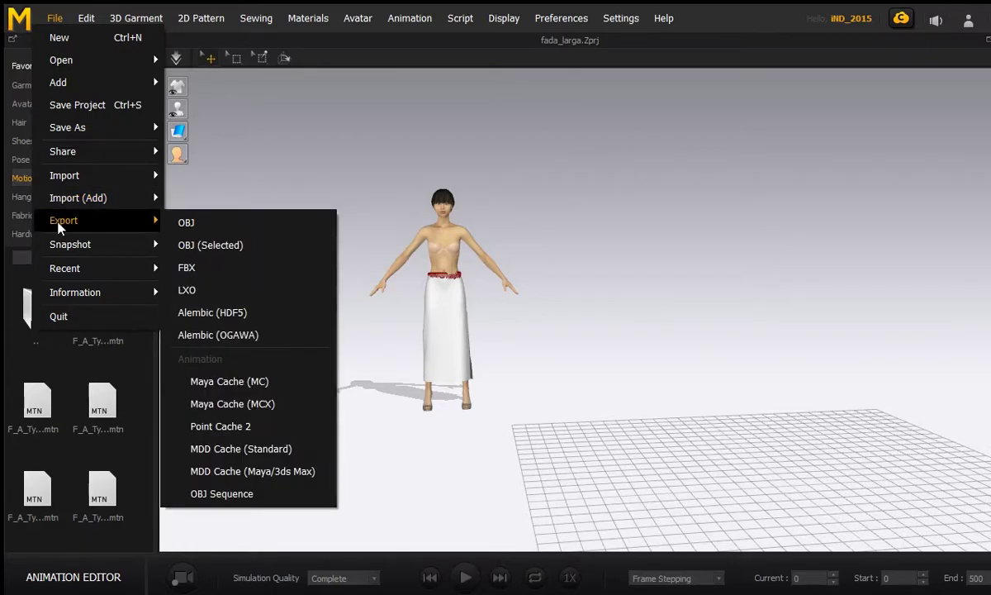
{"action": "left_click", "coordinate": [209, 337]}
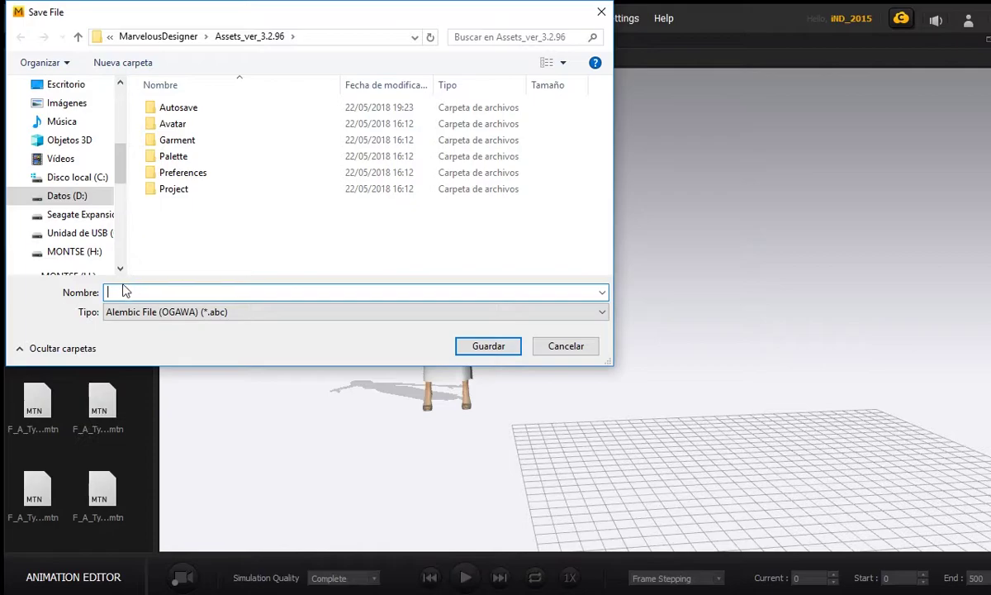
{"action": "left_click", "coordinate": [88, 254]}
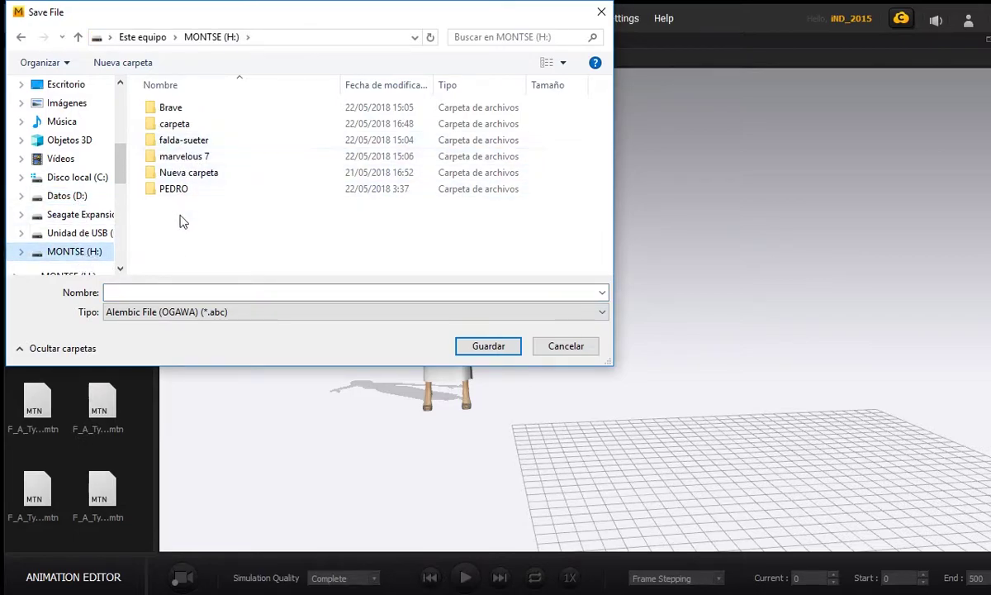
{"action": "left_click", "coordinate": [252, 293]}
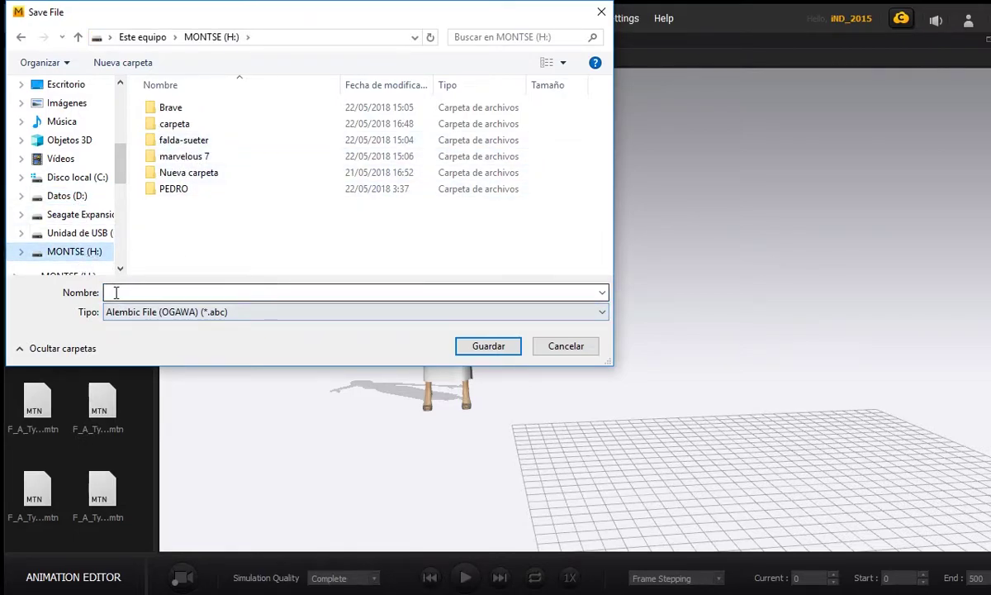
{"action": "type", "text": "falda"}
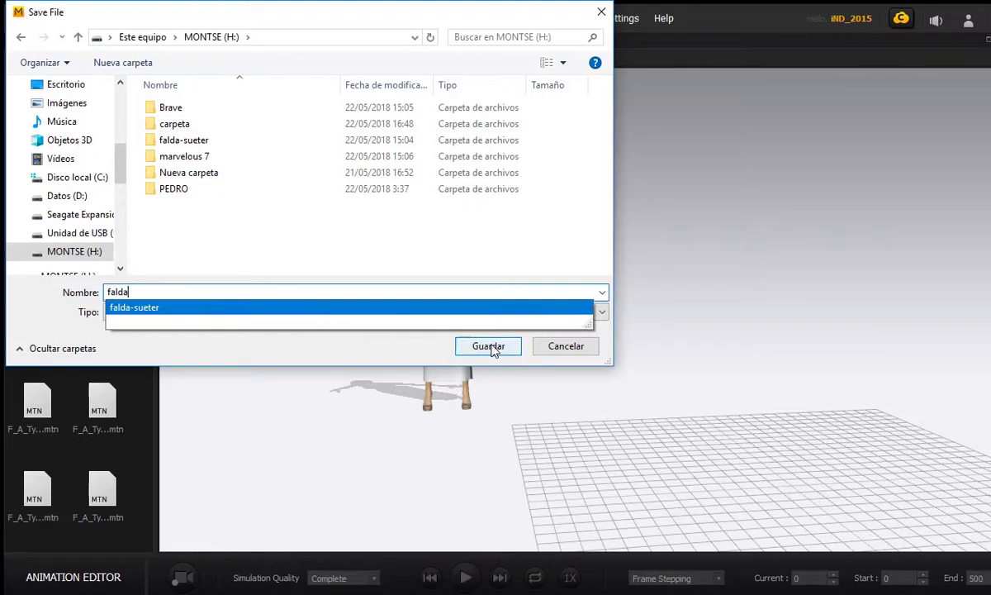
{"action": "left_click", "coordinate": [490, 346]}
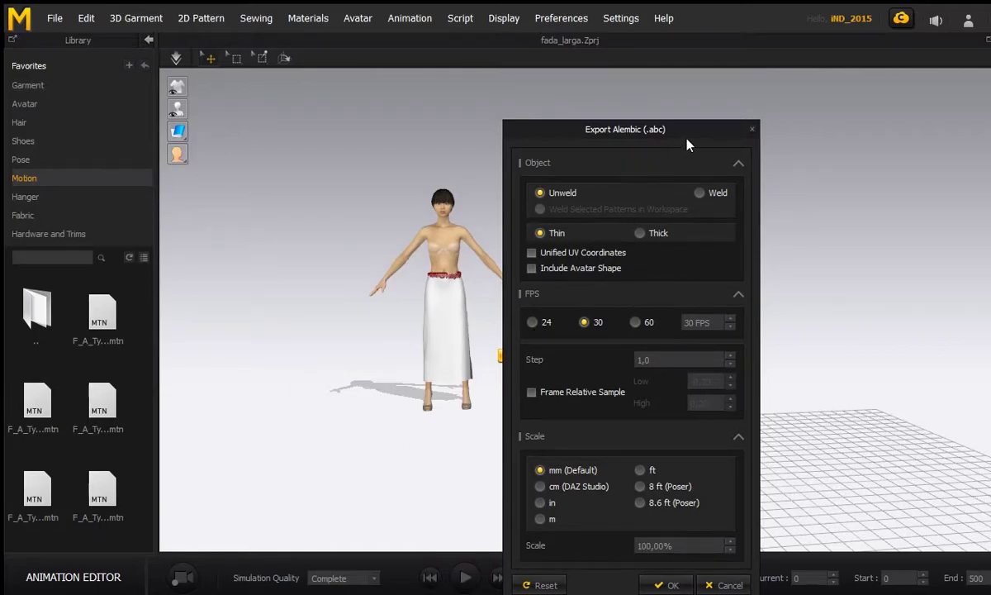
Step: Set the Alembic export's scale unit to m and the object option to Weld, and run the export
{"action": "left_click_drag", "start_coordinate": [688, 132], "coordinate": [688, 91]}
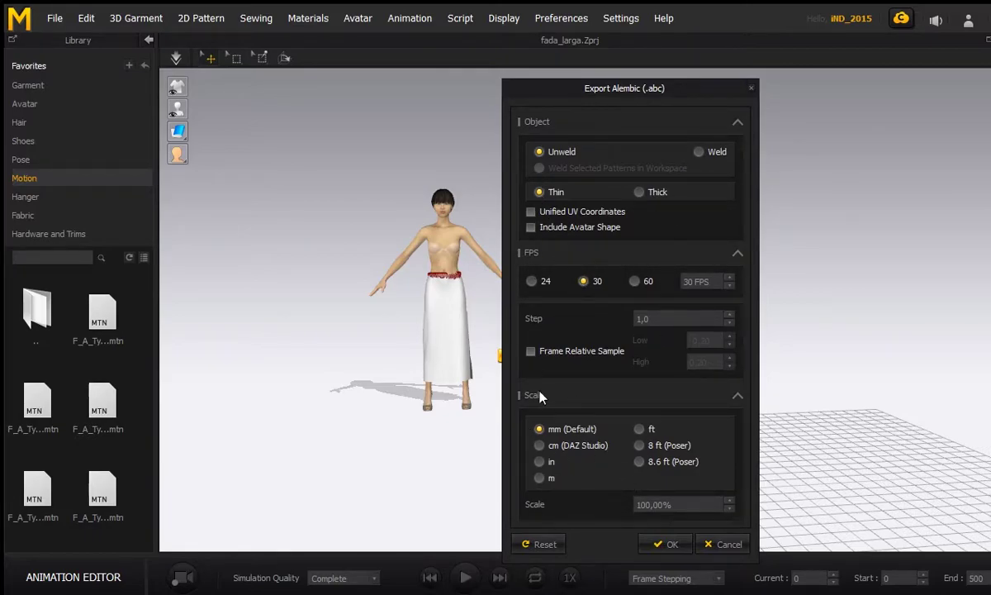
{"action": "left_click", "coordinate": [539, 478]}
{"action": "double_click", "coordinate": [641, 505]}
{"action": "left_click", "coordinate": [642, 505]}
{"action": "left_click", "coordinate": [699, 153]}
{"action": "left_click", "coordinate": [671, 544]}
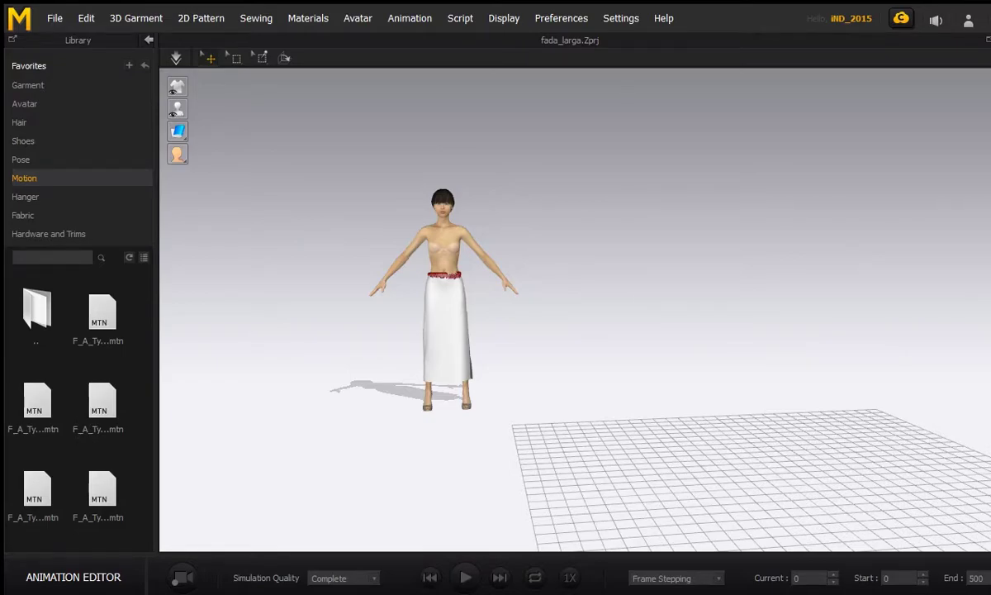
Step: Switch to Autodesk Maya 2018 and dismiss the What's New Highlight Settings dialog
{"action": "key", "text": "super+d"}
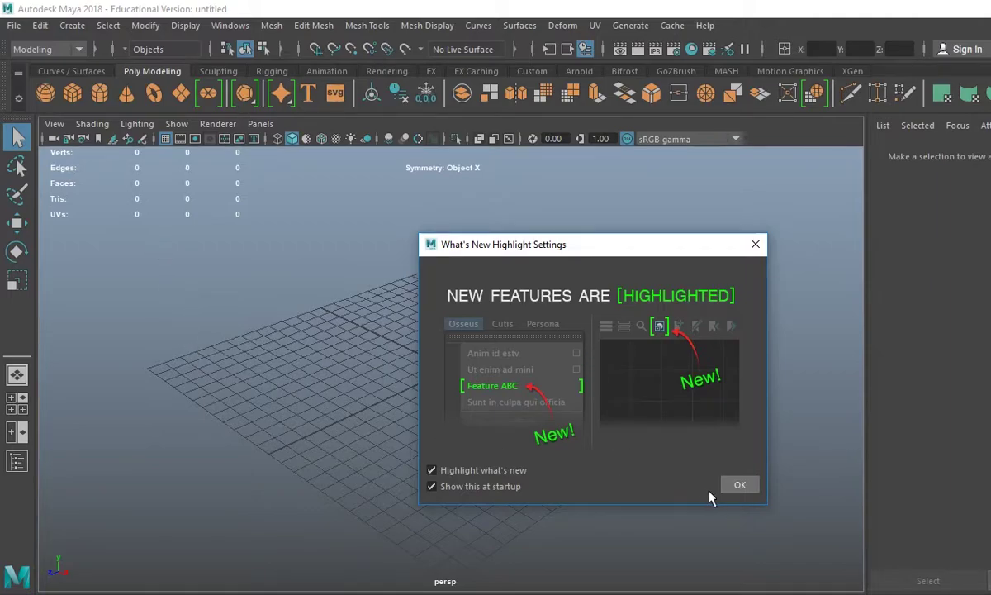
{"action": "left_click", "coordinate": [740, 486]}
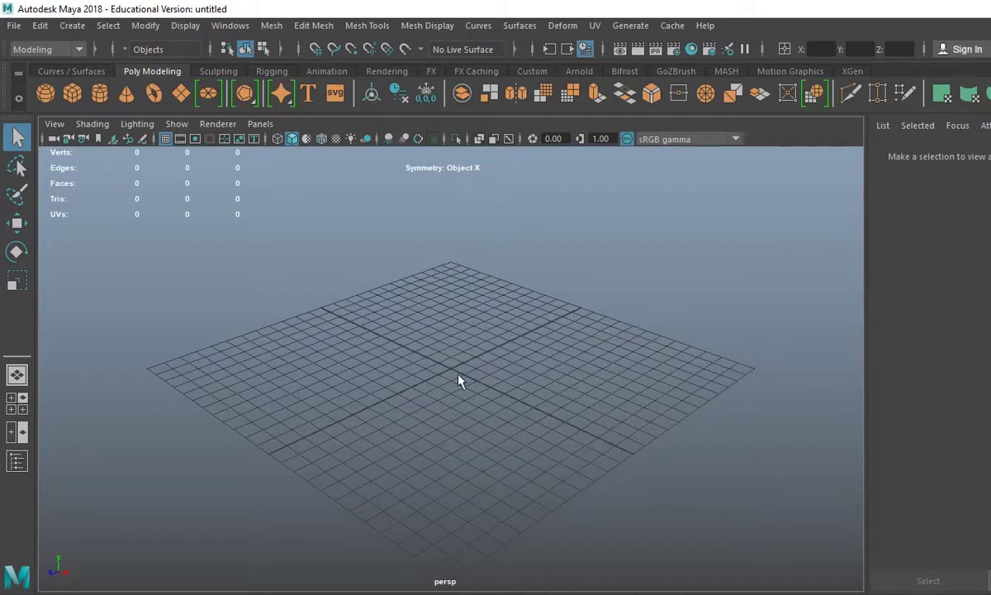
{"action": "left_click", "coordinate": [15, 25]}
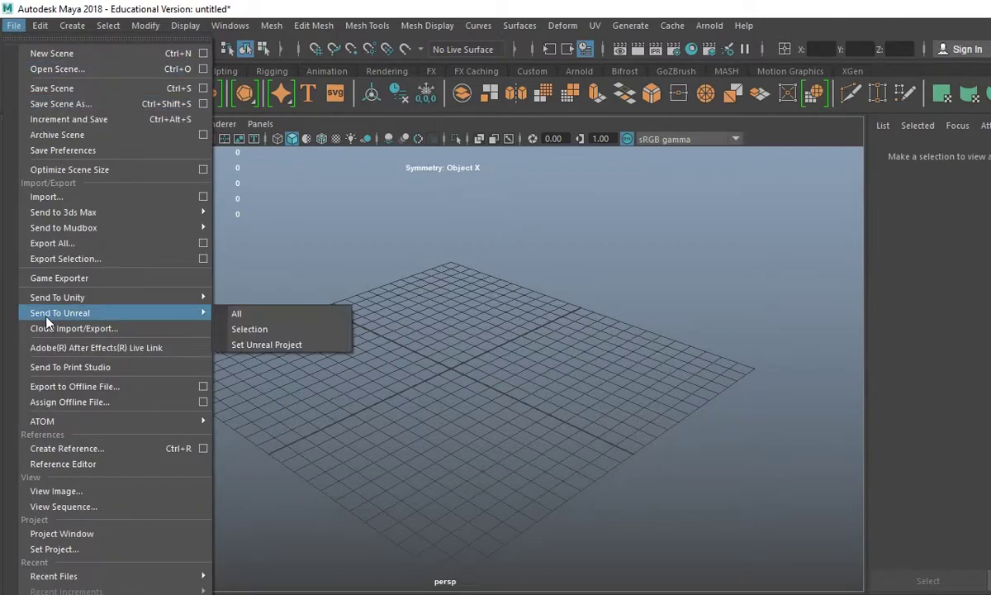
{"action": "mouse_move", "coordinate": [45, 207]}
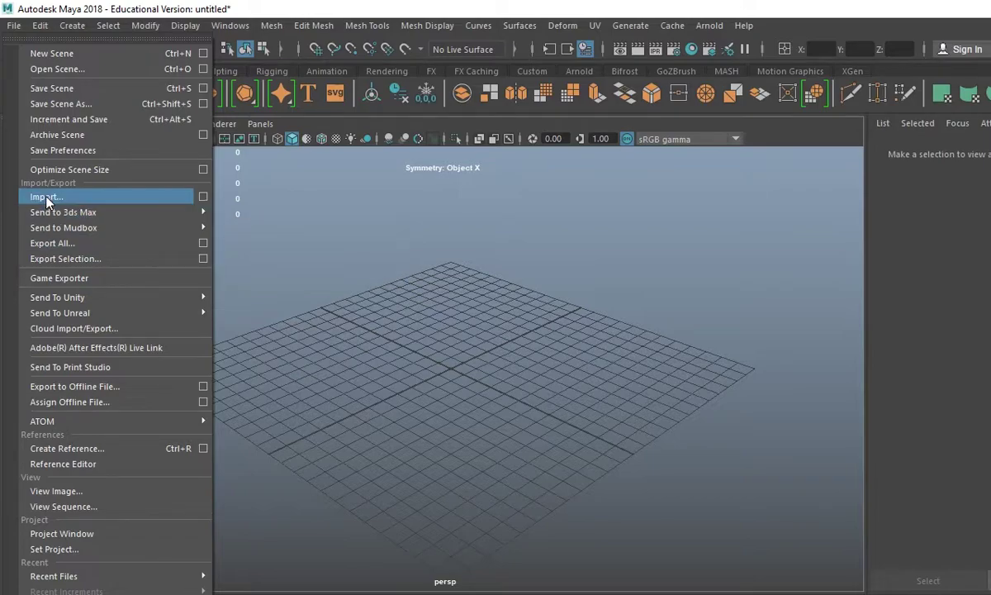
{"action": "left_click", "coordinate": [47, 200]}
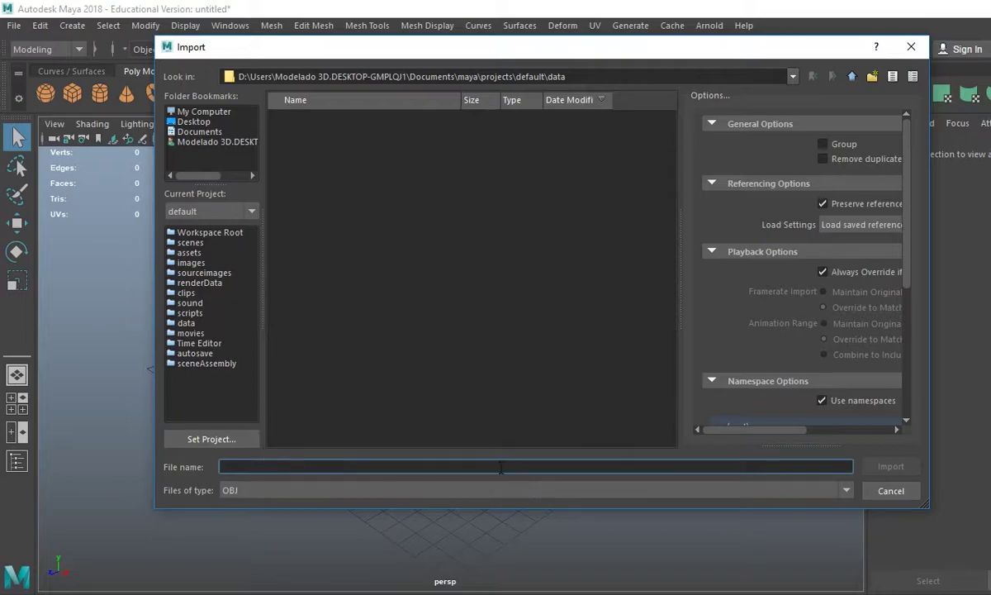
{"action": "left_click", "coordinate": [911, 48]}
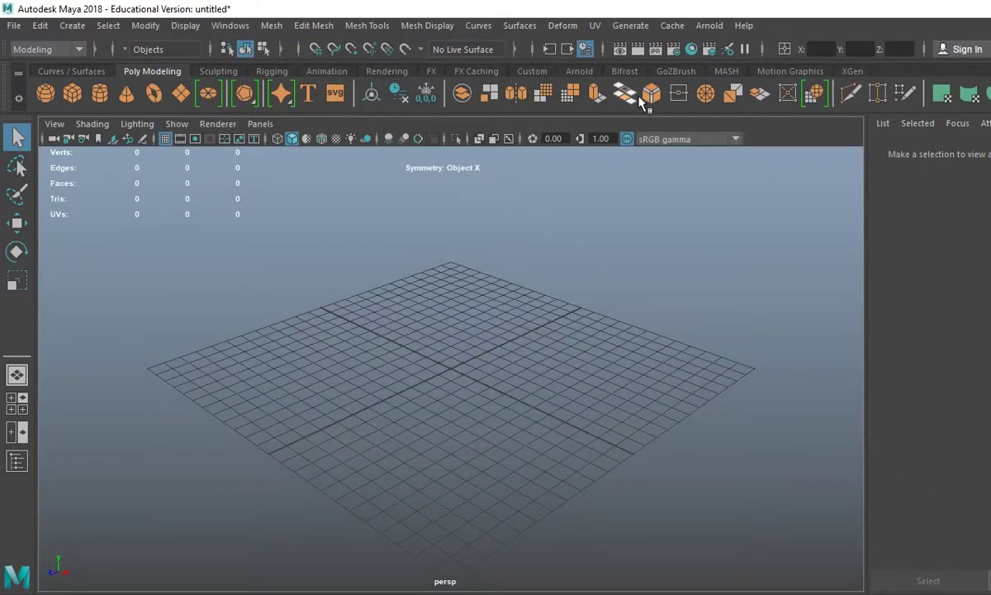
Step: Reduce the Maya window so it no longer fills the screen, and open the H: drive in File Explorer
{"action": "key", "text": "super+Down"}
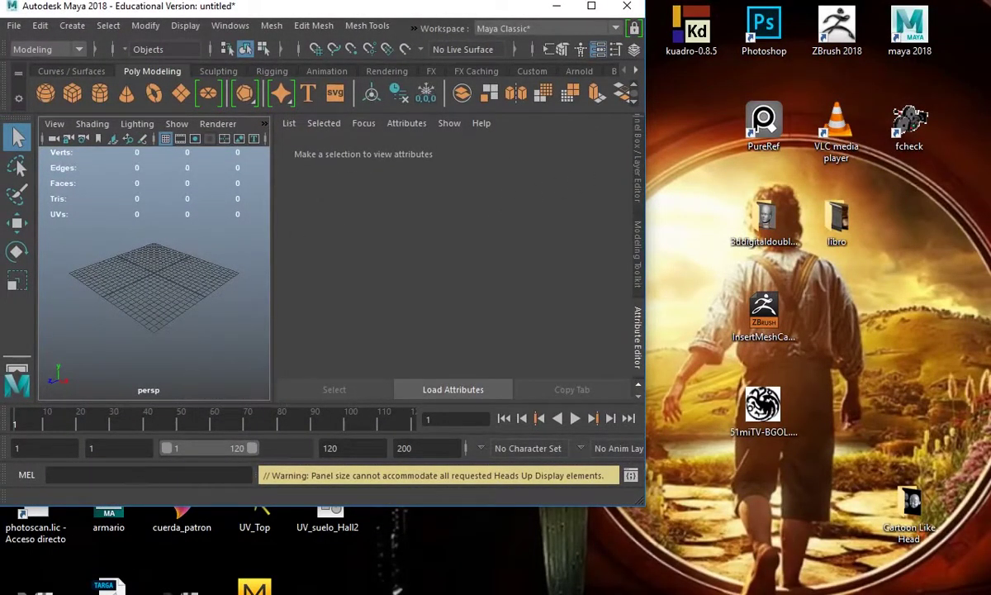
{"action": "left_click_drag", "start_coordinate": [281, 12], "coordinate": [698, 107]}
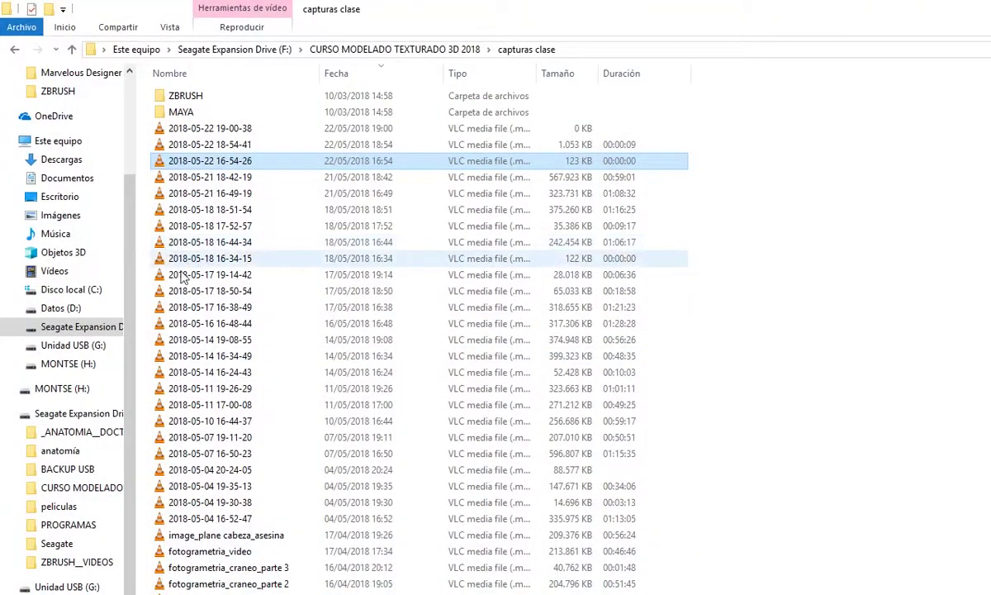
{"action": "left_click", "coordinate": [64, 392]}
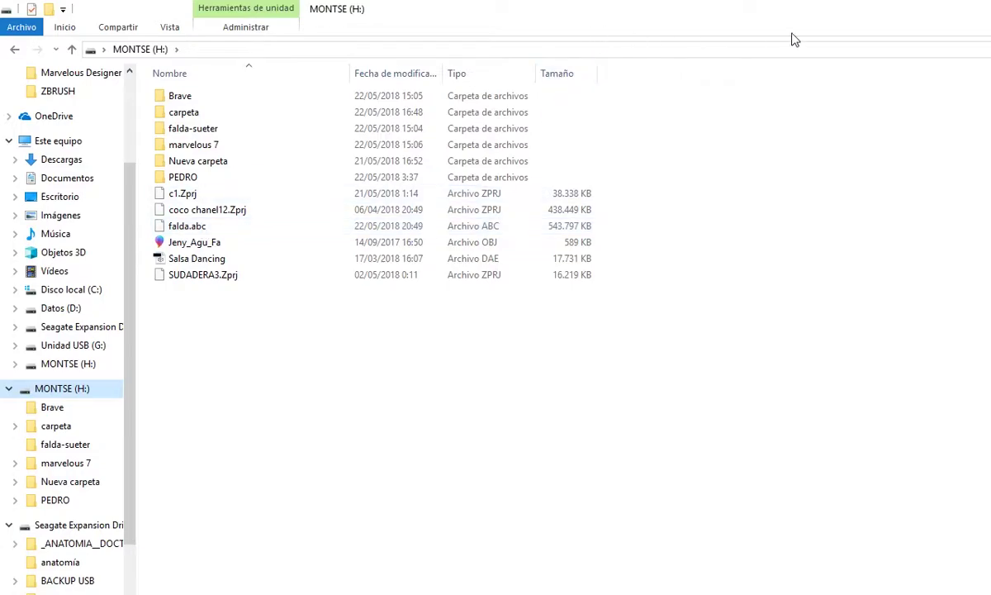
Step: Uncover the Maya viewport beside the H: drive window, import falda.abc into the Maya scene, and close File Explorer
{"action": "key", "text": "super+Down"}
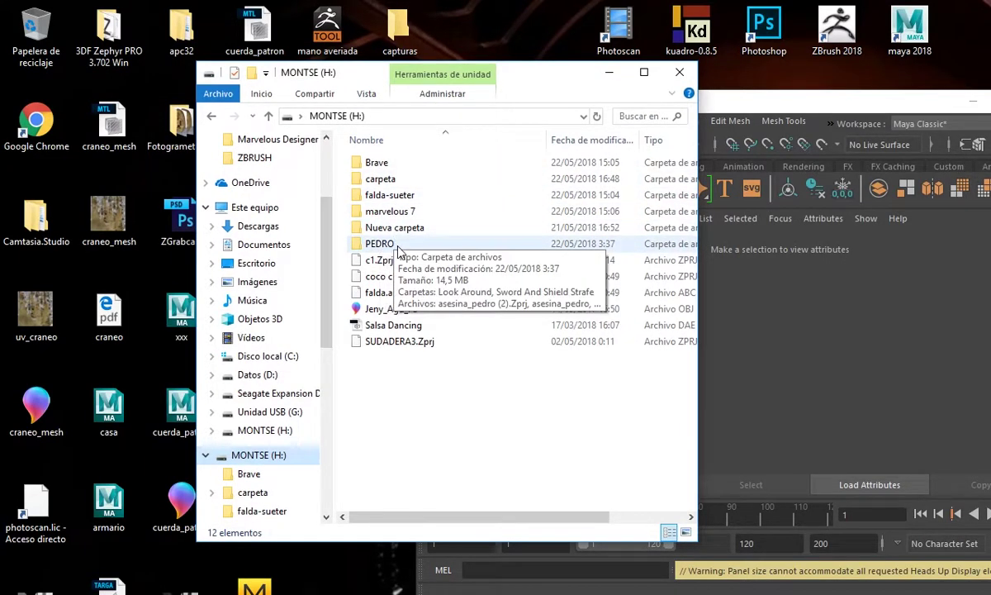
{"action": "left_click_drag", "start_coordinate": [530, 86], "coordinate": [426, 106]}
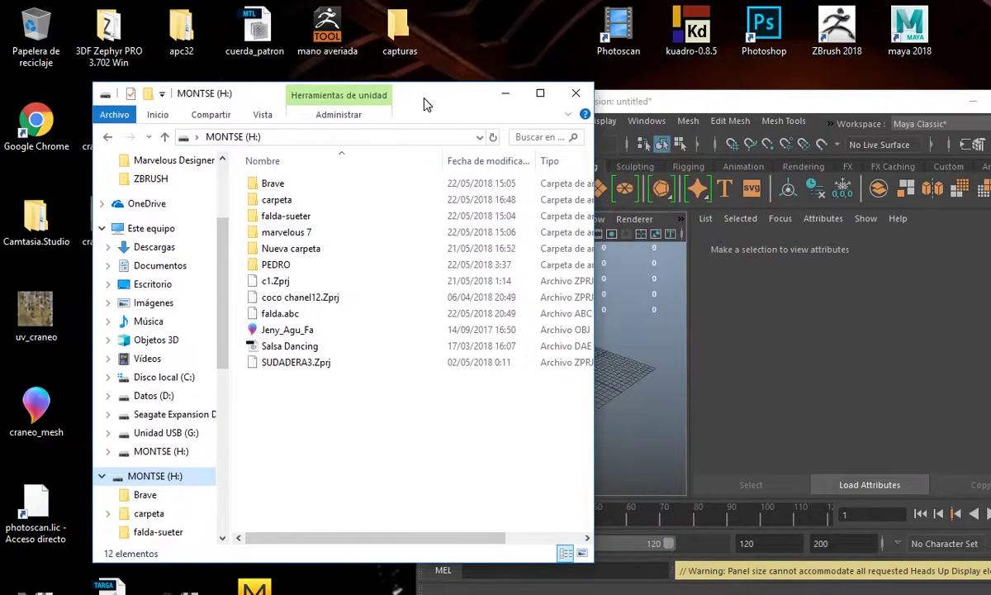
{"action": "left_click_drag", "start_coordinate": [284, 314], "coordinate": [633, 410]}
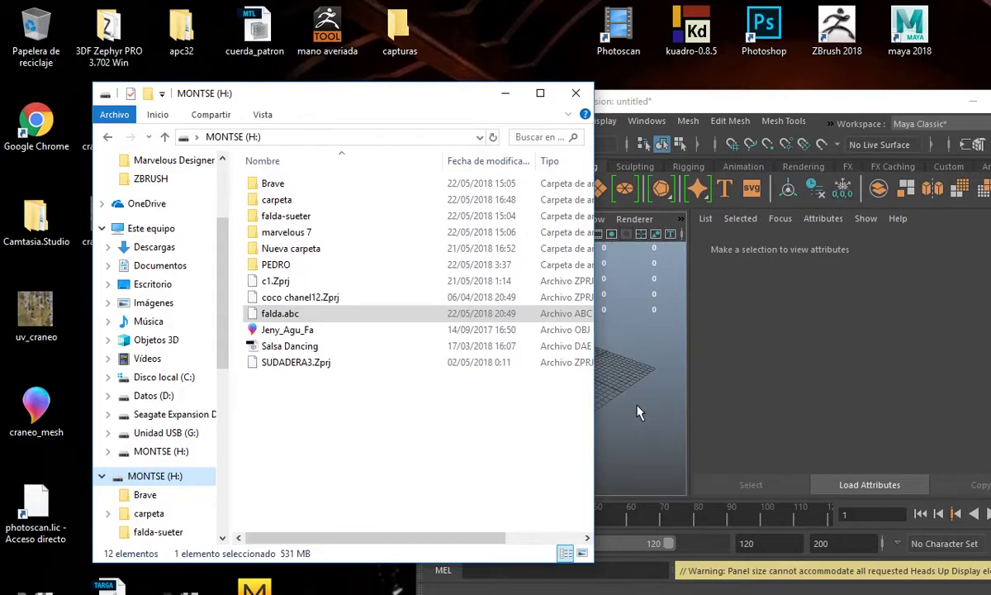
{"action": "left_click", "coordinate": [576, 93]}
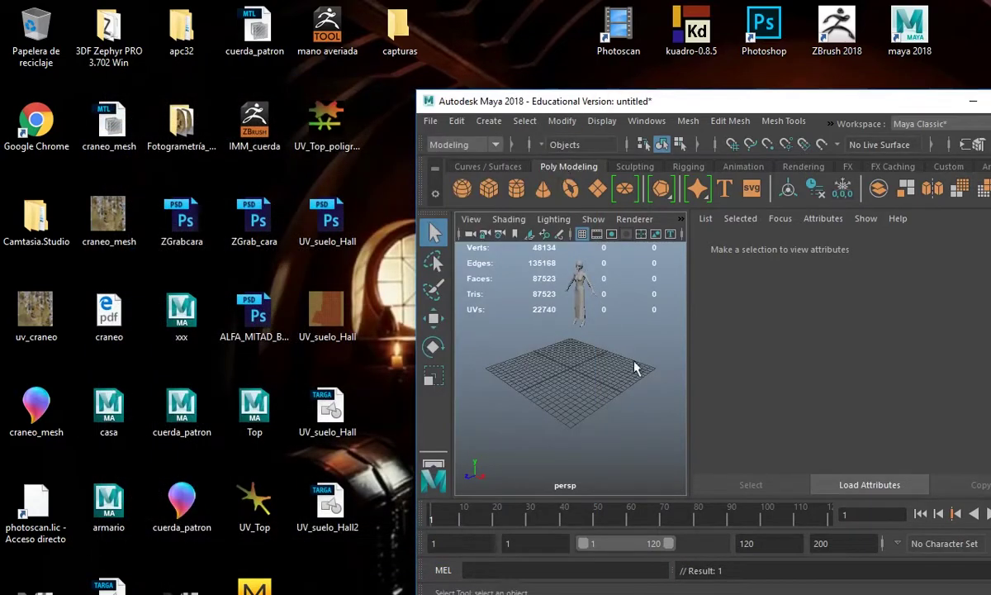
Step: Enlarge the Maya window so the perspective viewport shows the whole imported figure
{"action": "scroll", "coordinate": [635, 388], "scroll_direction": "down", "scroll_amount": 10}
{"action": "scroll", "coordinate": [635, 398], "scroll_direction": "up", "scroll_amount": 10}
{"action": "scroll", "coordinate": [636, 399], "scroll_direction": "down", "scroll_amount": 3}
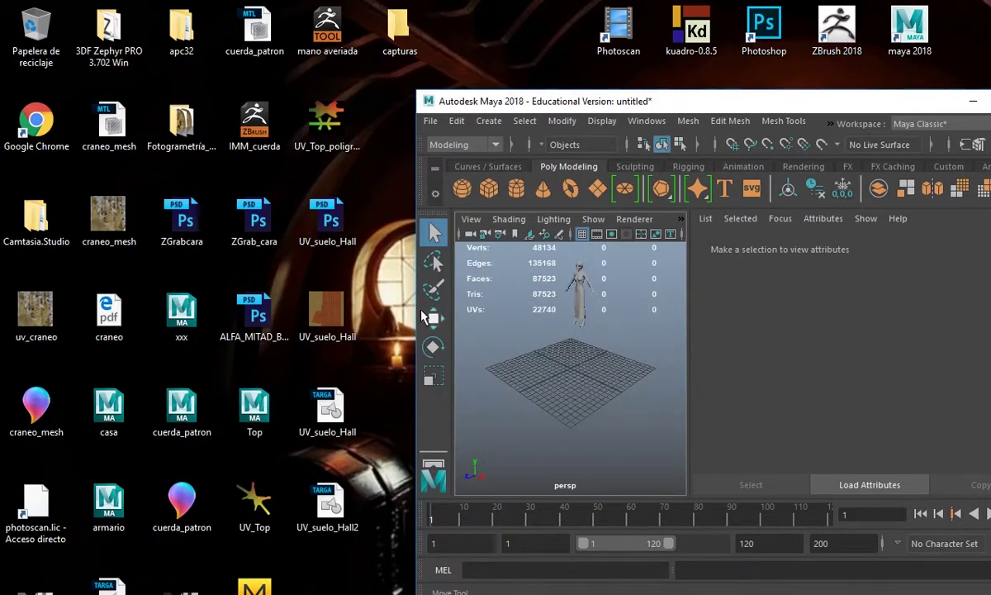
{"action": "left_click_drag", "start_coordinate": [417, 299], "coordinate": [97, 316]}
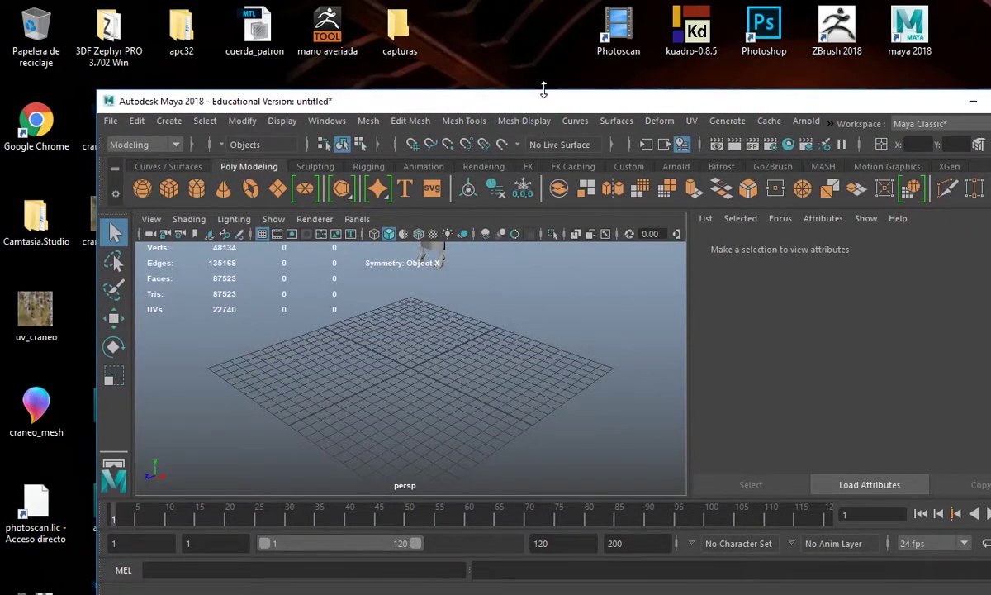
{"action": "left_click_drag", "start_coordinate": [543, 89], "coordinate": [544, 1]}
{"action": "left_click_drag", "start_coordinate": [476, 364], "coordinate": [521, 318], "text": "alt"}
{"action": "middle_click_drag", "start_coordinate": [471, 337], "coordinate": [518, 354], "text": "alt"}
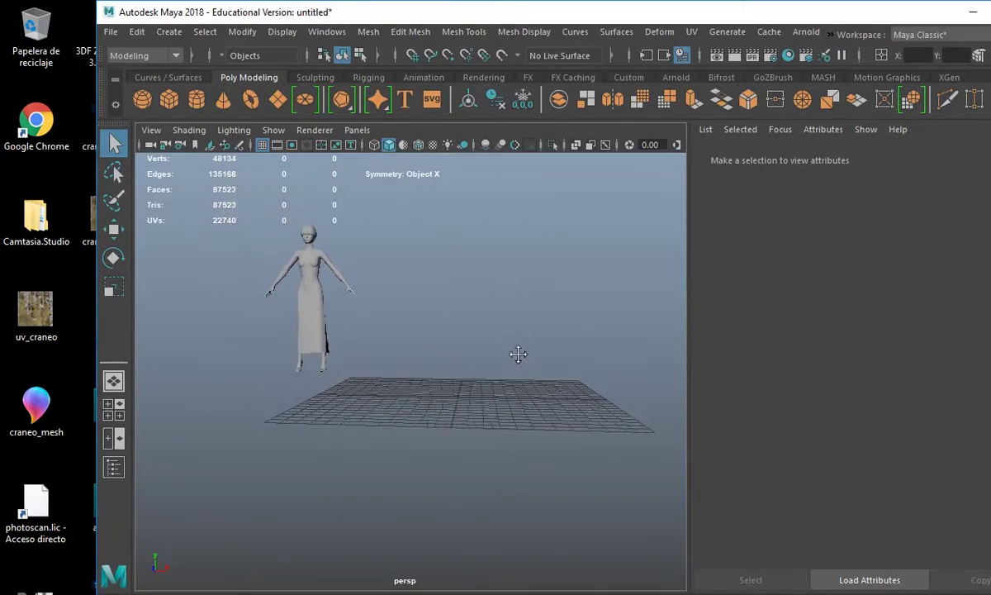
Step: Check the skirt and body as separate meshes by selecting each in turn, and play the animation
{"action": "left_click", "coordinate": [314, 336]}
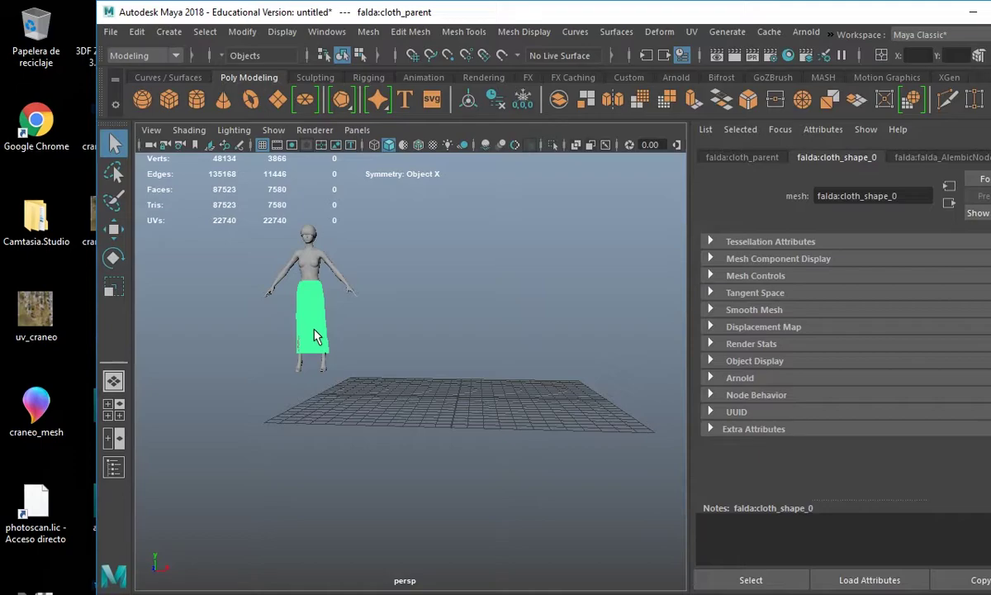
{"action": "left_click", "coordinate": [296, 263]}
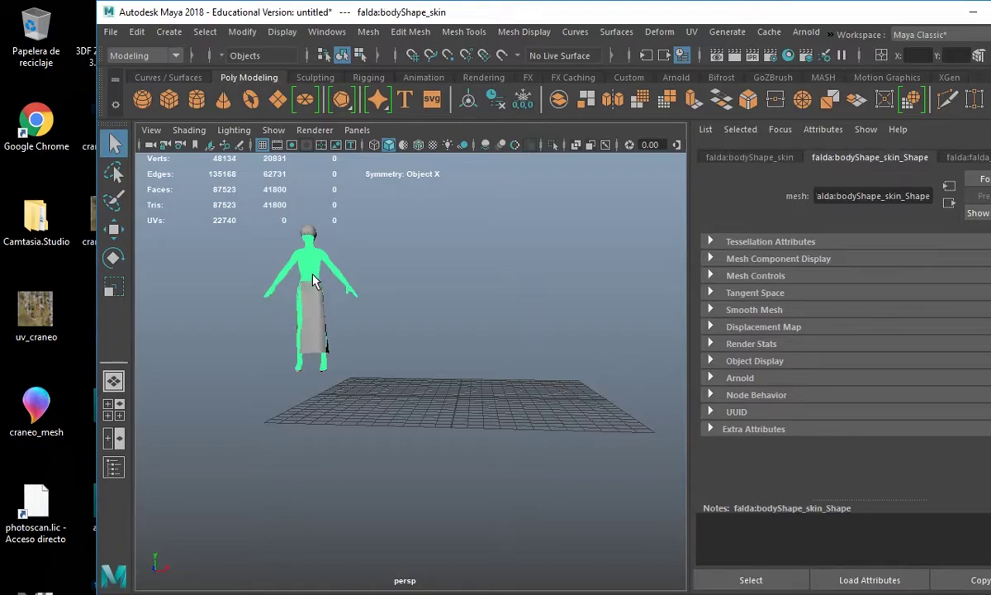
{"action": "left_click", "coordinate": [314, 323]}
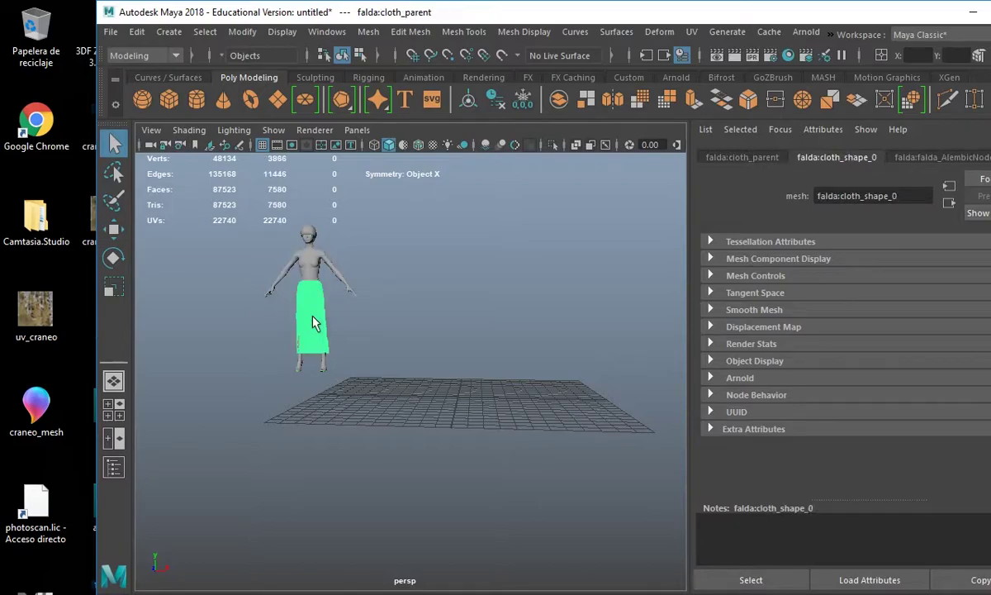
{"action": "left_click", "coordinate": [292, 241]}
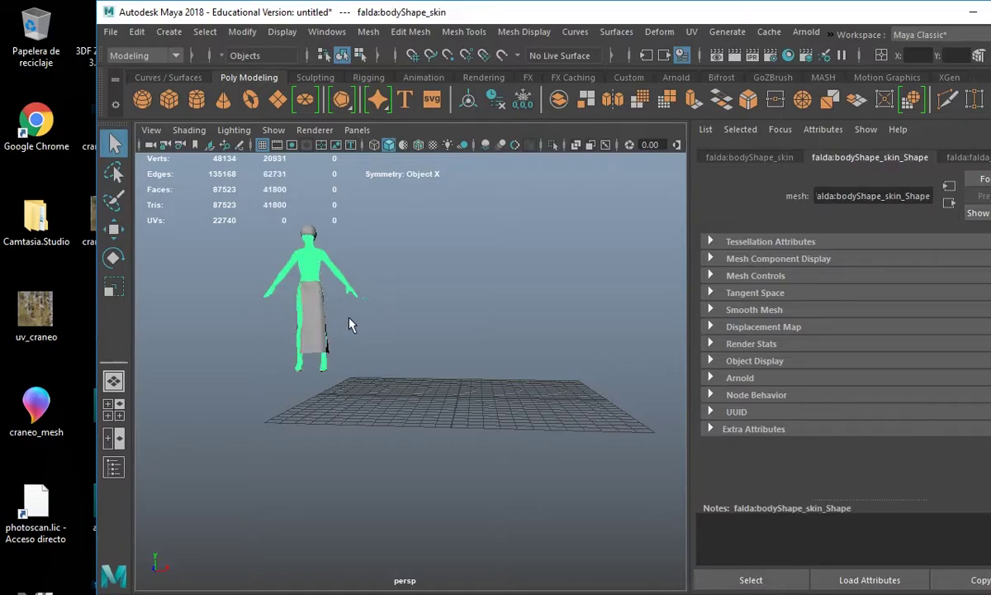
{"action": "key", "text": "alt+v"}
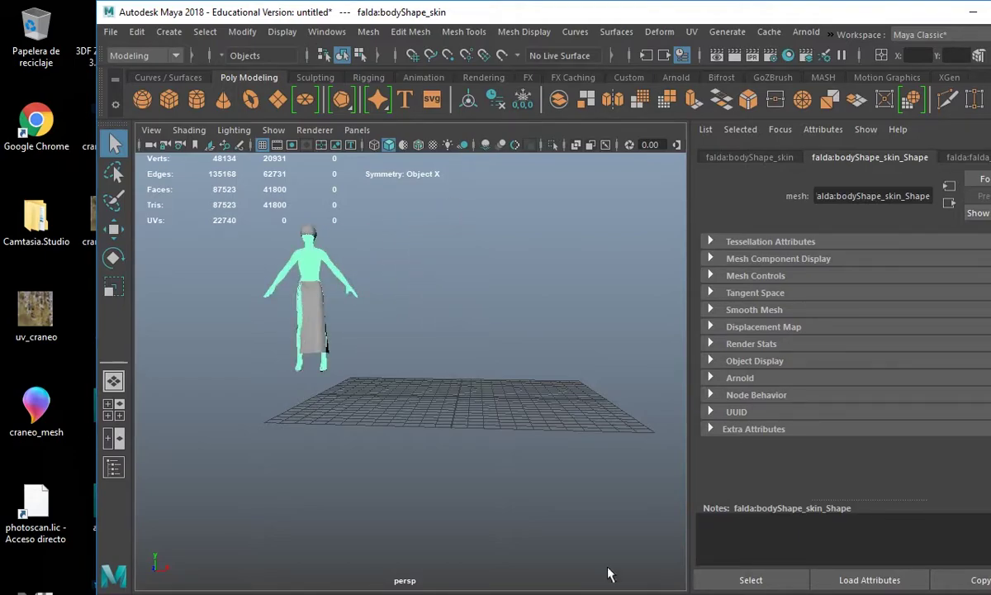
Step: Select the skirt mesh, activate the Scale tool and show the skirt's transform channels in place of its attributes
{"action": "scroll", "coordinate": [314, 345], "scroll_direction": "up", "scroll_amount": 4}
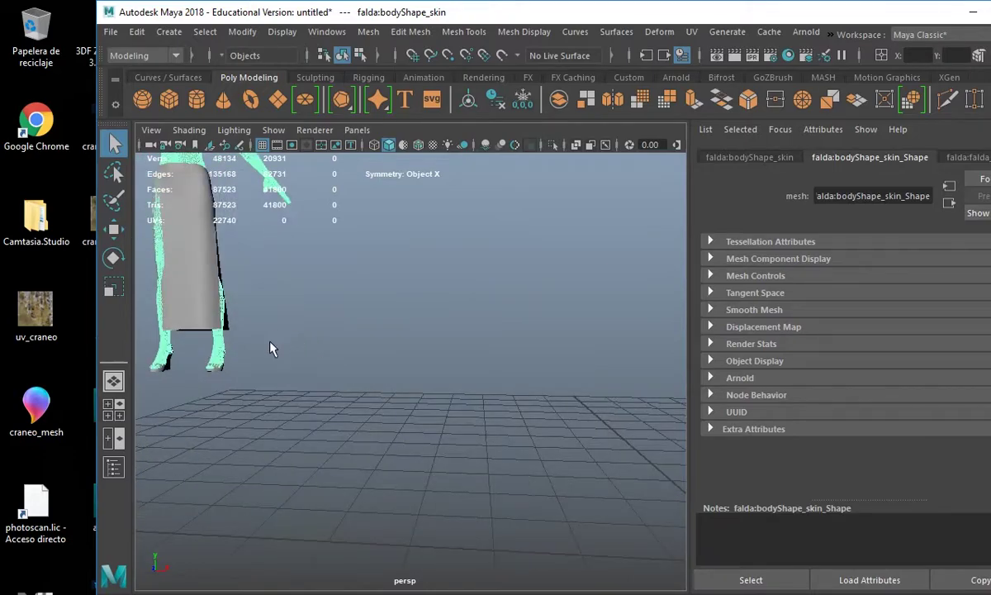
{"action": "left_click_drag", "start_coordinate": [246, 373], "coordinate": [483, 385], "text": "alt"}
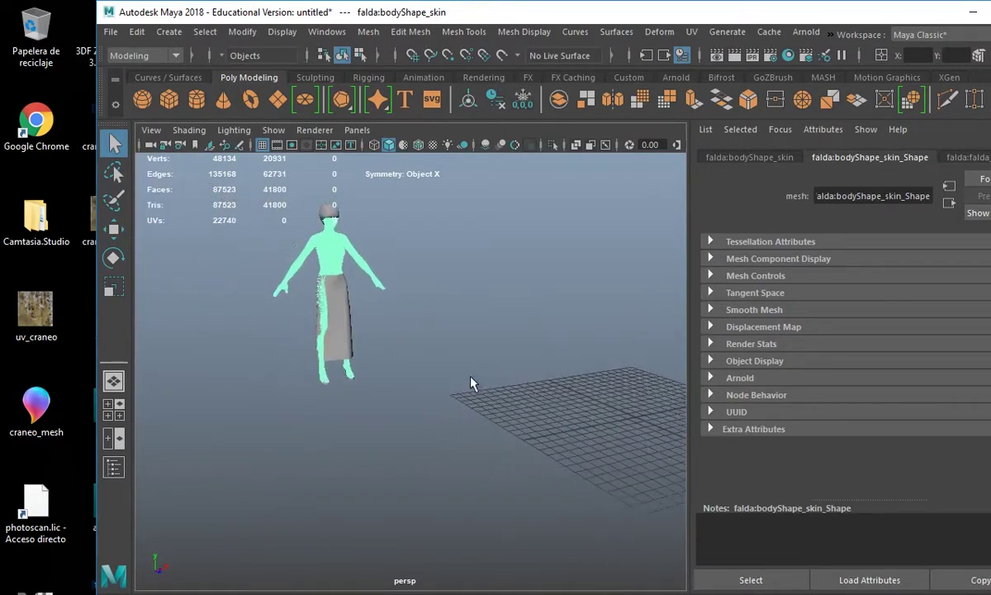
{"action": "scroll", "coordinate": [403, 365], "scroll_direction": "up", "scroll_amount": 5}
{"action": "middle_click_drag", "start_coordinate": [403, 366], "coordinate": [423, 358], "text": "alt"}
{"action": "left_click_drag", "start_coordinate": [423, 359], "coordinate": [406, 461], "text": "alt"}
{"action": "left_click", "coordinate": [316, 417]}
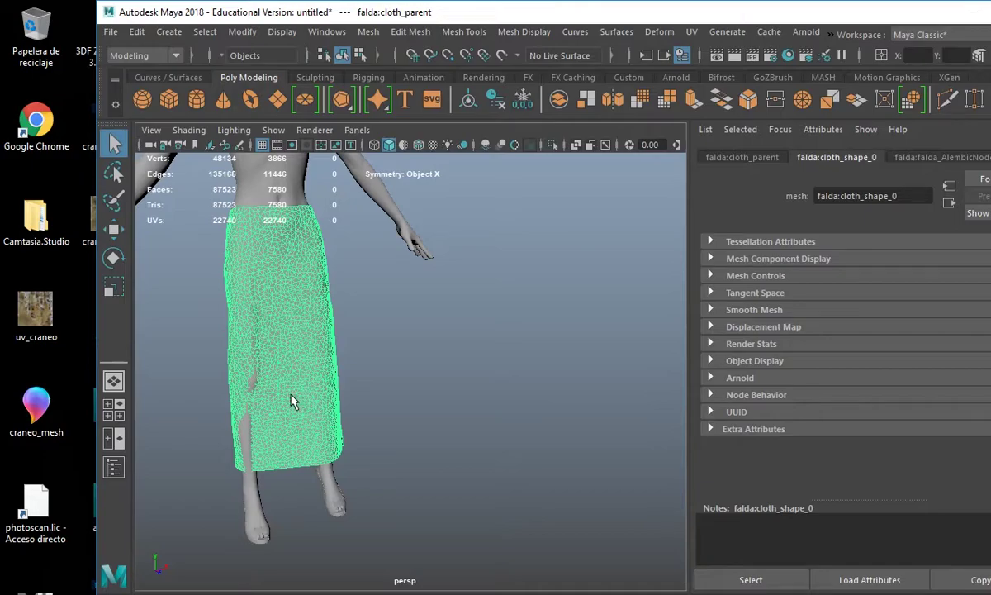
{"action": "left_click", "coordinate": [114, 285]}
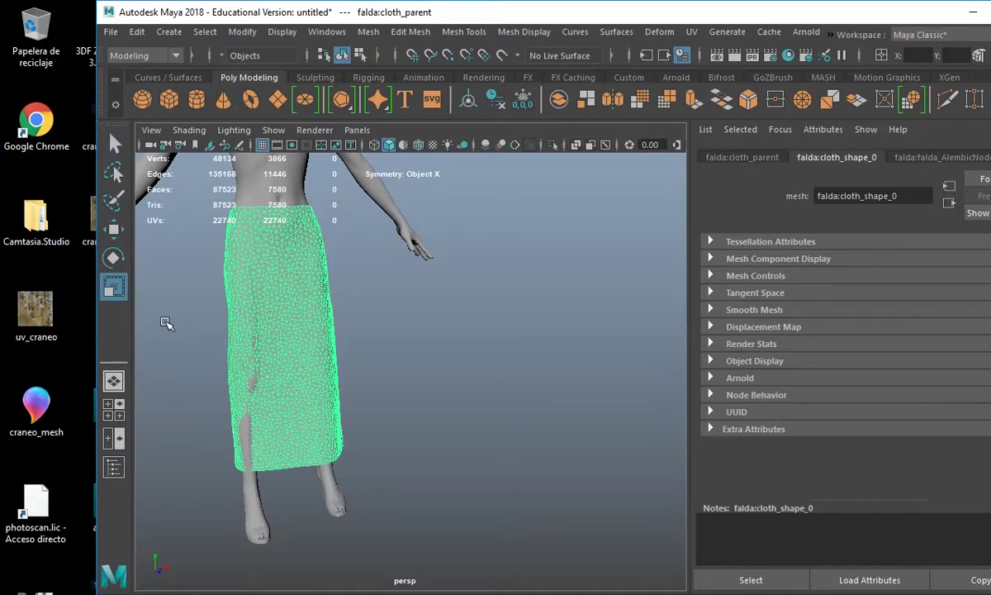
{"action": "scroll", "coordinate": [314, 401], "scroll_direction": "down", "scroll_amount": 6}
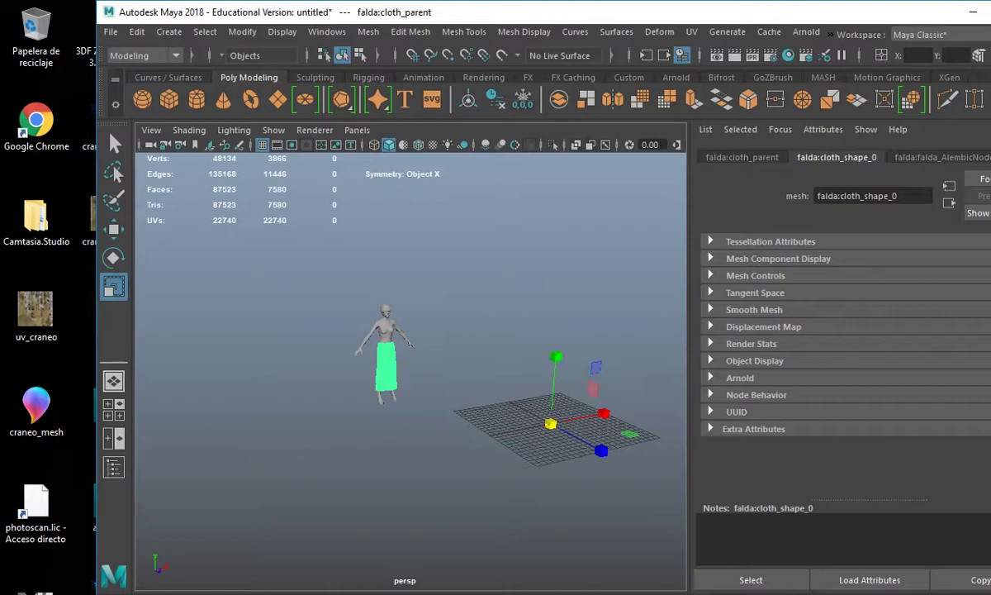
{"action": "key", "text": "ctrl+a"}
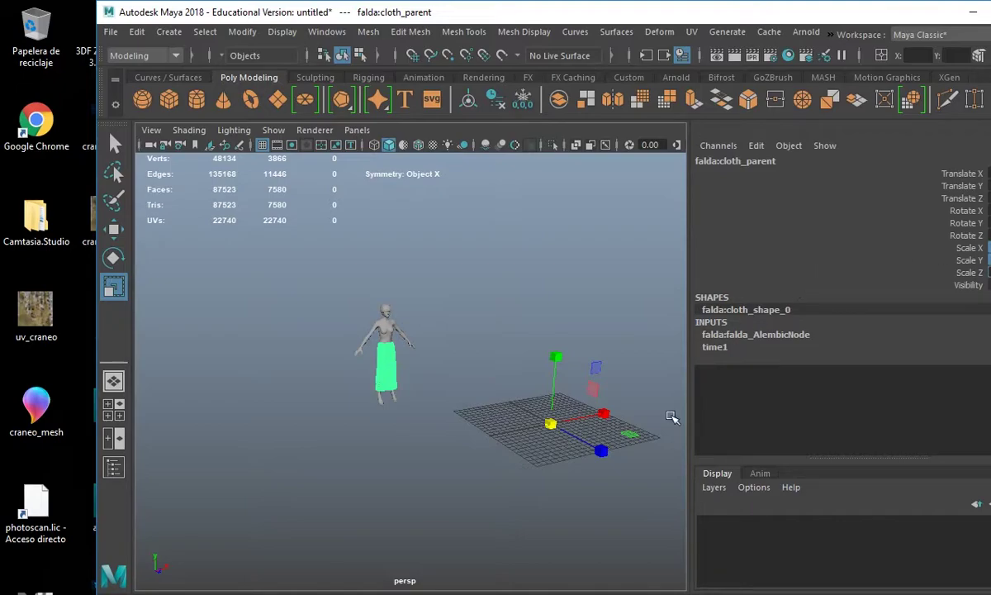
Step: Center the skirt mesh's pivot on its own geometry
{"action": "scroll", "coordinate": [415, 394], "scroll_direction": "up", "scroll_amount": 3}
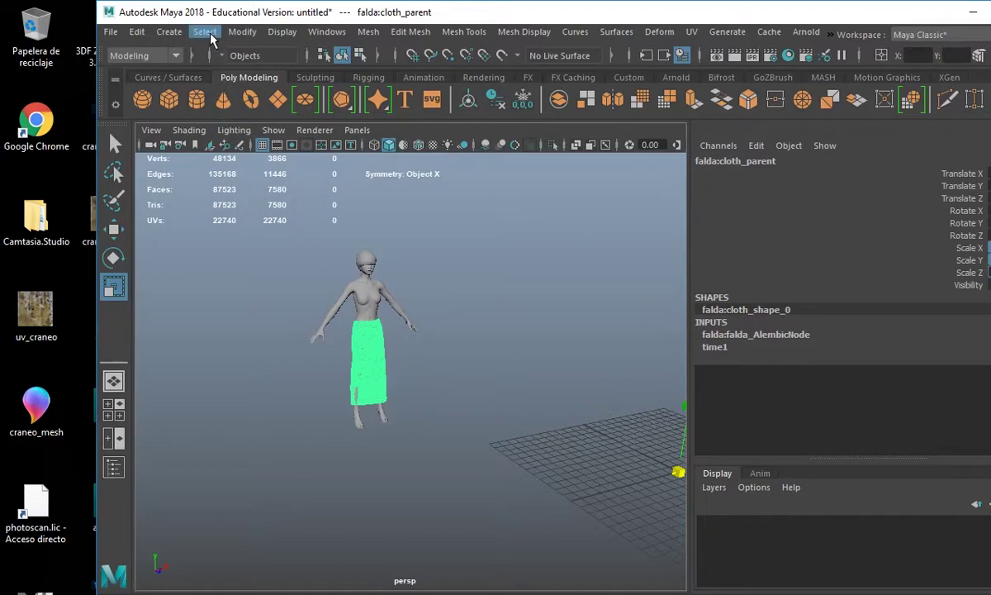
{"action": "left_click", "coordinate": [240, 34]}
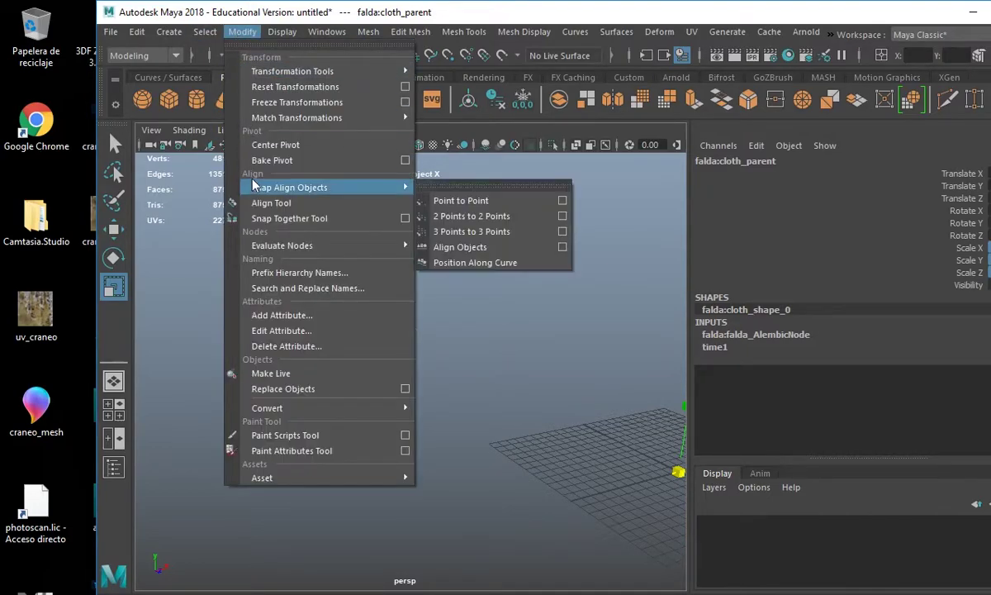
{"action": "left_click", "coordinate": [266, 147]}
{"action": "scroll", "coordinate": [304, 318], "scroll_direction": "up", "scroll_amount": 3}
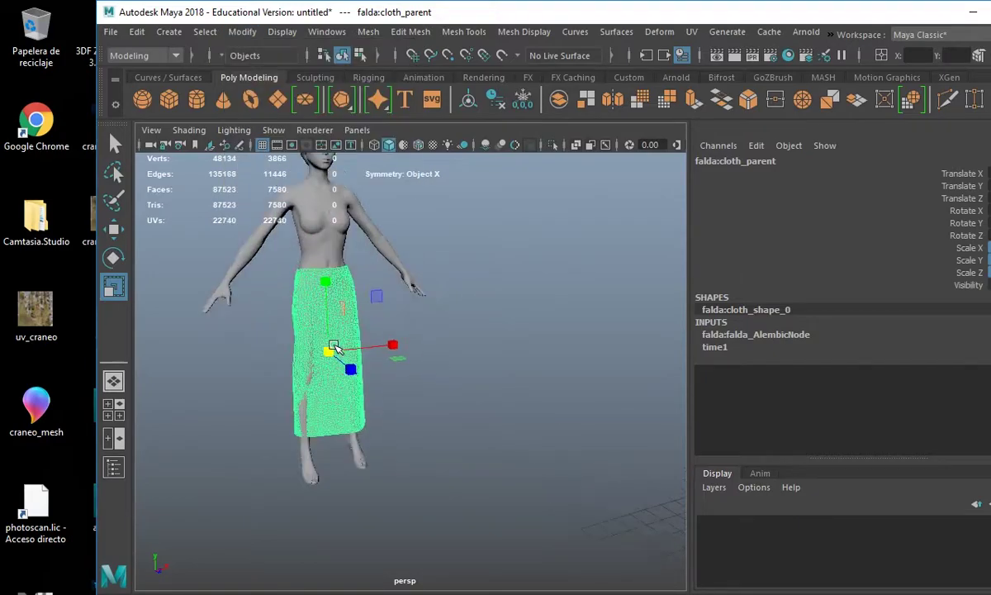
Step: Scale the skirt up slightly and uniformly so that it covers more of the body
{"action": "left_click_drag", "start_coordinate": [333, 358], "coordinate": [334, 356]}
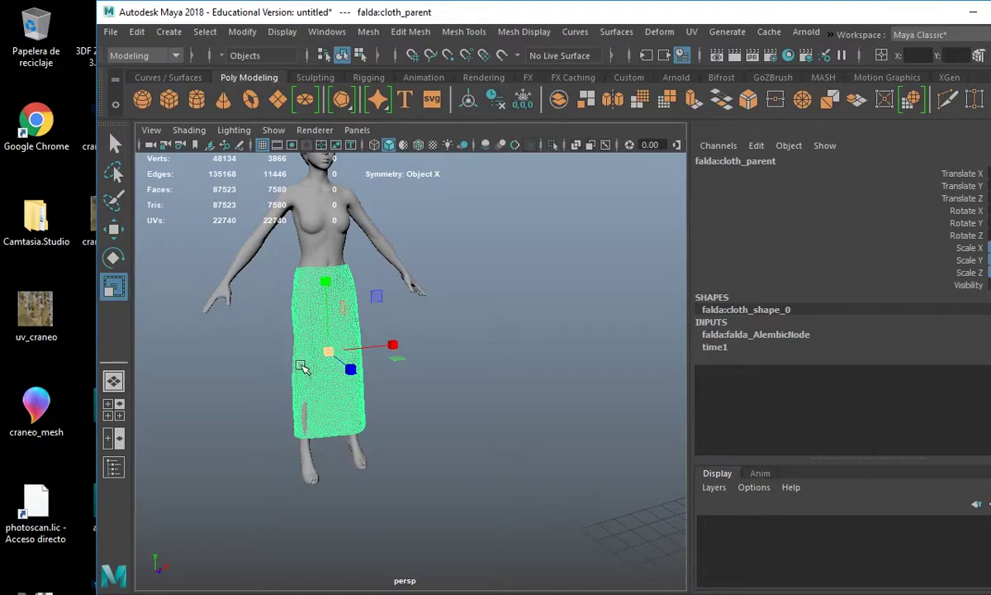
{"action": "left_click_drag", "start_coordinate": [250, 451], "coordinate": [543, 445], "text": "alt"}
{"action": "mouse_move", "coordinate": [454, 458]}
{"action": "left_mouse_down", "text": "alt"}
{"action": "mouse_move", "coordinate": [478, 451]}
{"action": "mouse_move", "coordinate": [452, 456]}
{"action": "mouse_move", "coordinate": [459, 453]}
{"action": "left_mouse_up", "text": "alt"}
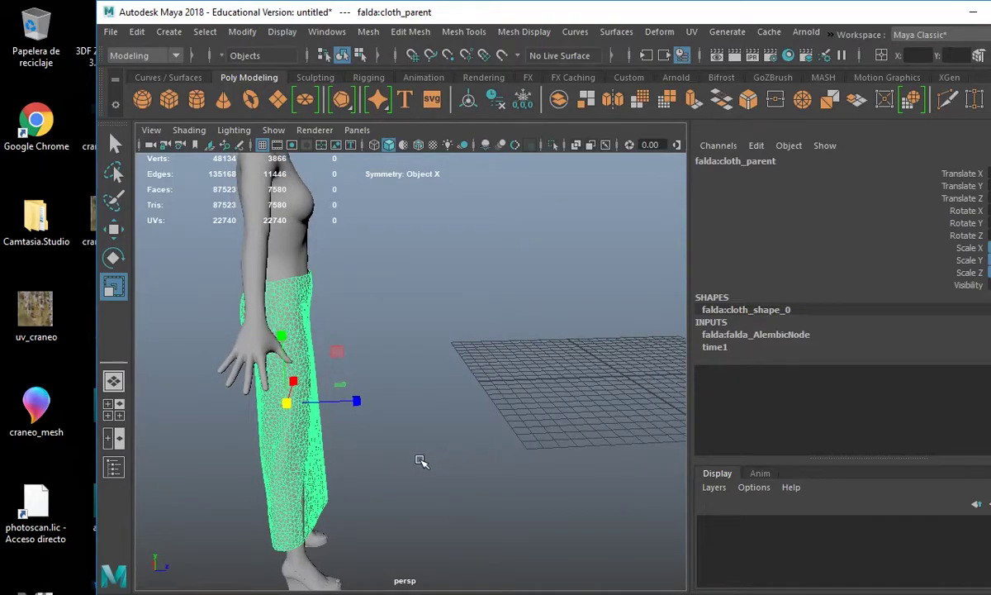
Step: Move the skirt slightly along the Z and X axes to reduce where the body pokes through it
{"action": "key", "text": "w"}
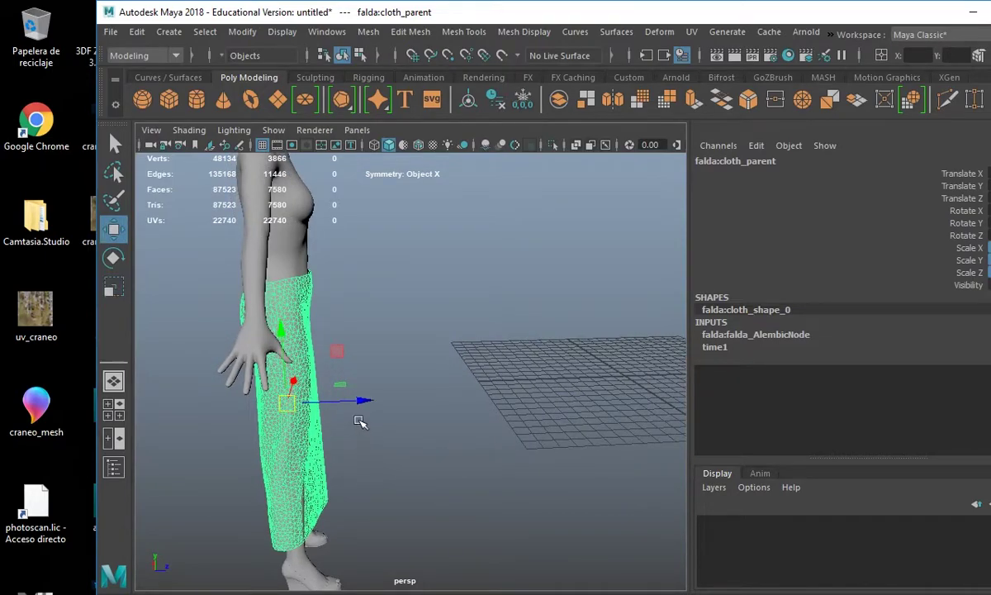
{"action": "left_click_drag", "start_coordinate": [339, 404], "coordinate": [343, 404]}
{"action": "left_click_drag", "start_coordinate": [398, 525], "coordinate": [555, 521], "text": "alt"}
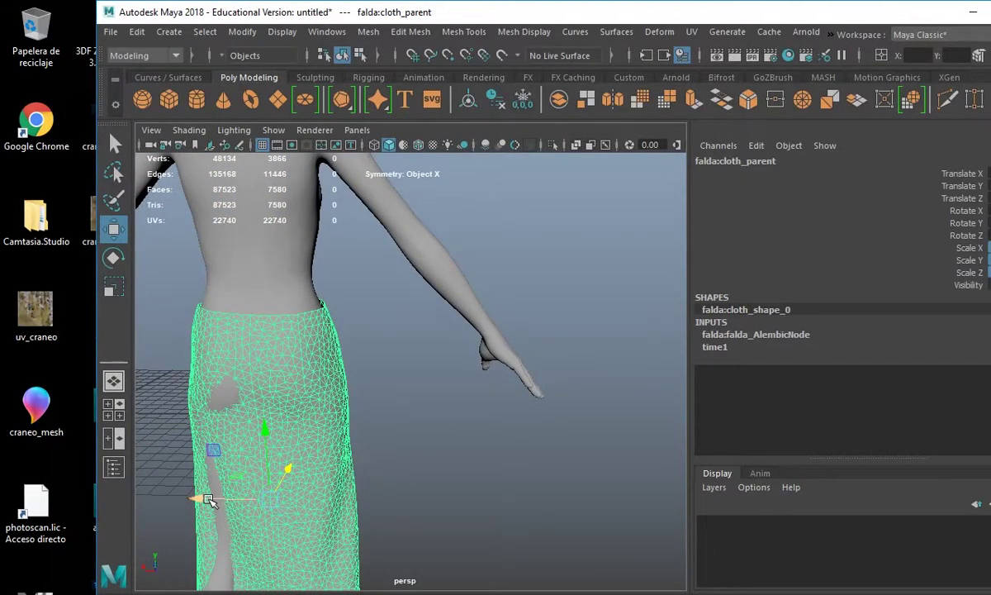
{"action": "left_click_drag", "start_coordinate": [199, 499], "coordinate": [207, 499]}
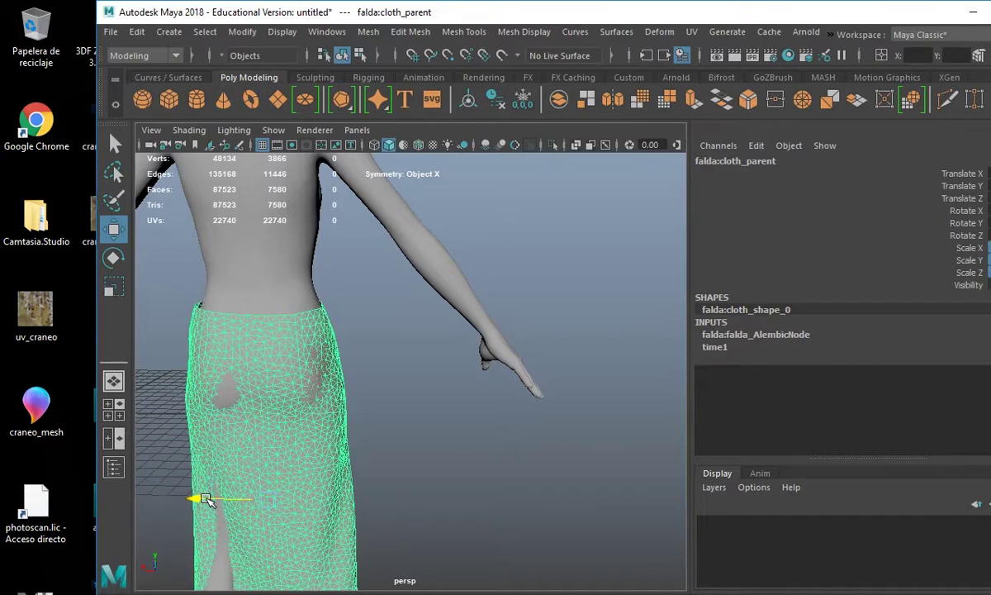
{"action": "left_click_drag", "start_coordinate": [281, 481], "coordinate": [278, 486]}
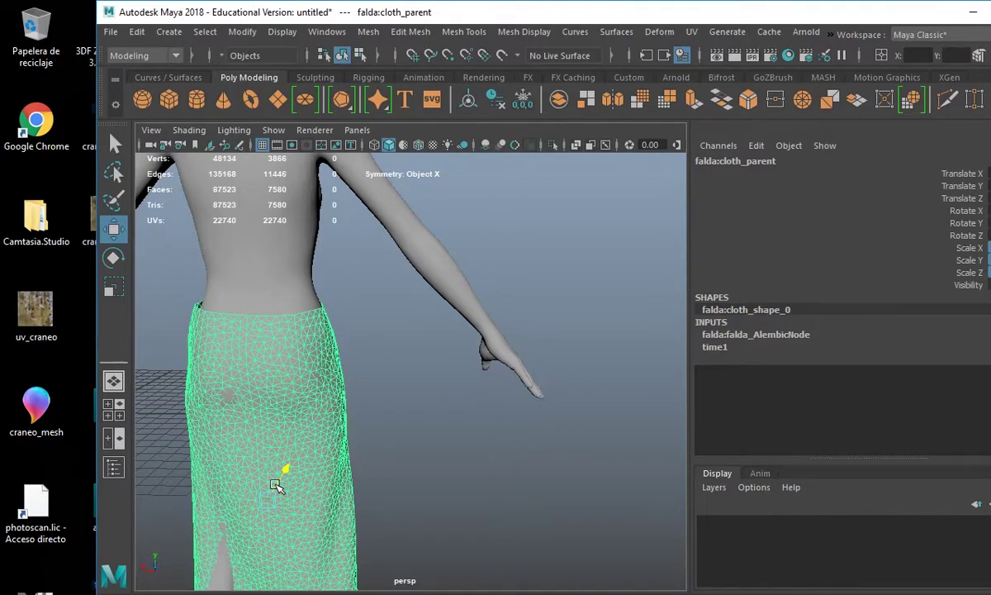
{"action": "left_click_drag", "start_coordinate": [398, 510], "coordinate": [131, 492], "text": "alt"}
{"action": "scroll", "coordinate": [376, 483], "scroll_direction": "down", "scroll_amount": 5}
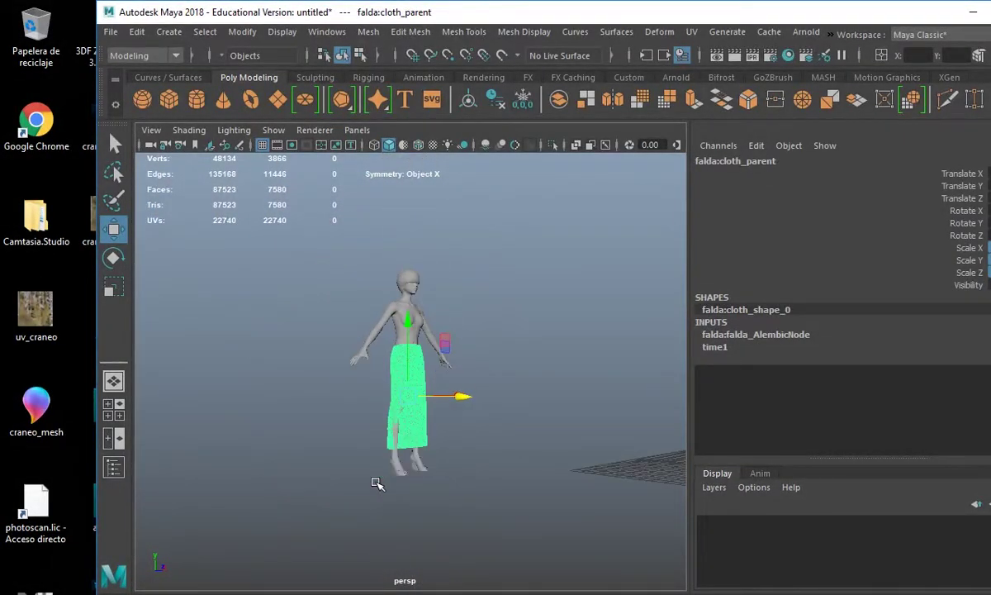
Step: Scale the skirt up uniformly a little more and shift it slightly along X to fit around the body
{"action": "scroll", "coordinate": [357, 503], "scroll_direction": "up", "scroll_amount": 4}
{"action": "left_click_drag", "start_coordinate": [333, 514], "coordinate": [338, 480], "text": "alt"}
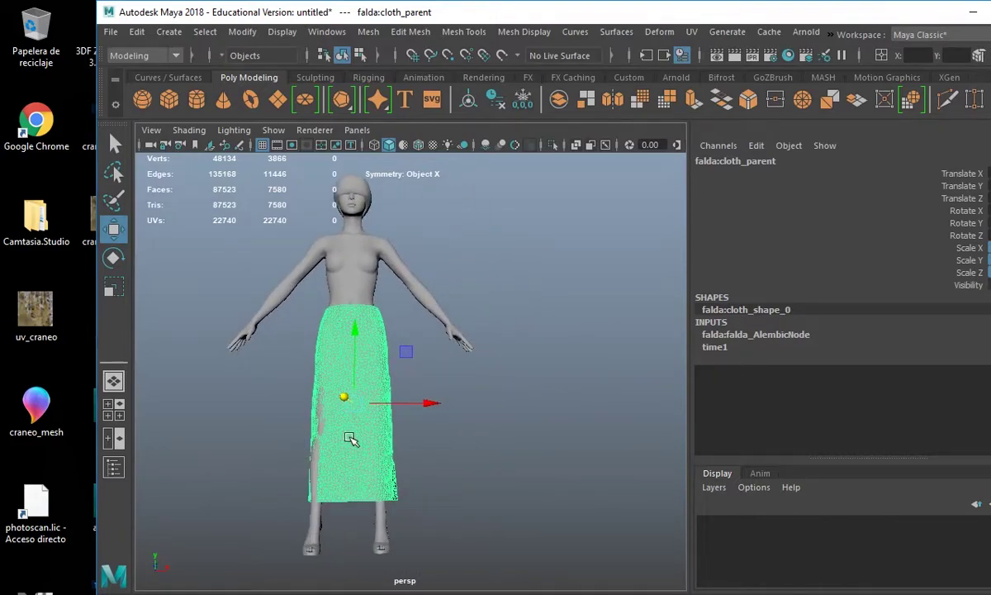
{"action": "key", "text": "r"}
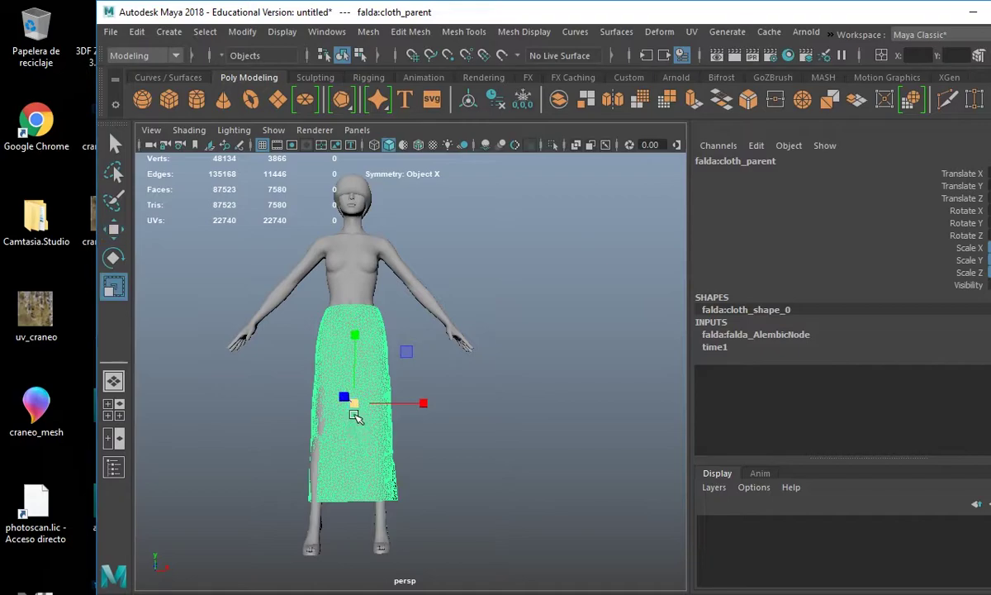
{"action": "left_click_drag", "start_coordinate": [355, 409], "coordinate": [379, 409]}
{"action": "key", "text": "w"}
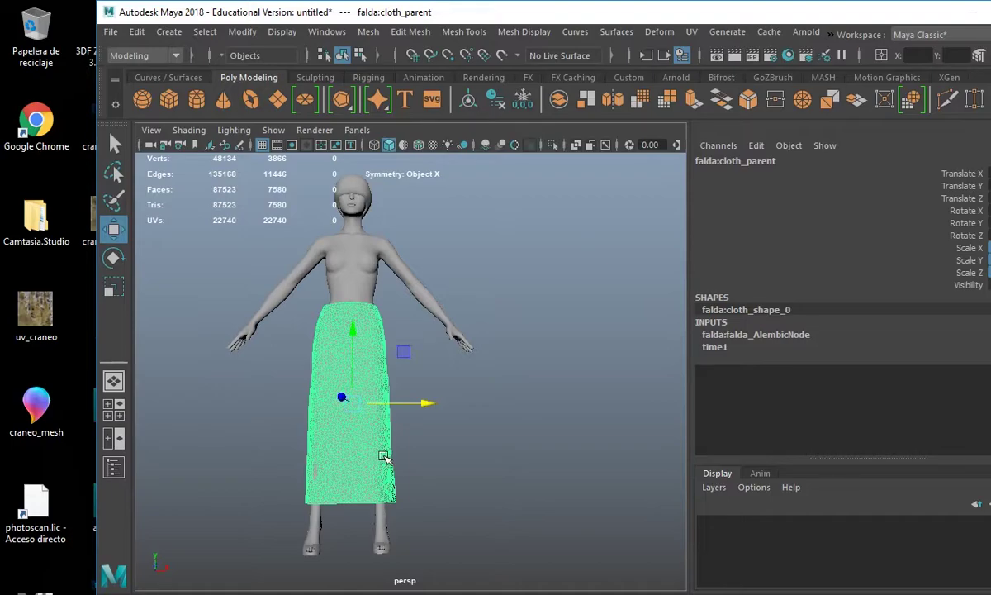
Step: Freeze the transformations of the adjusted skirt mesh
{"action": "scroll", "coordinate": [384, 462], "scroll_direction": "down", "scroll_amount": 5}
{"action": "scroll", "coordinate": [385, 467], "scroll_direction": "up", "scroll_amount": 3}
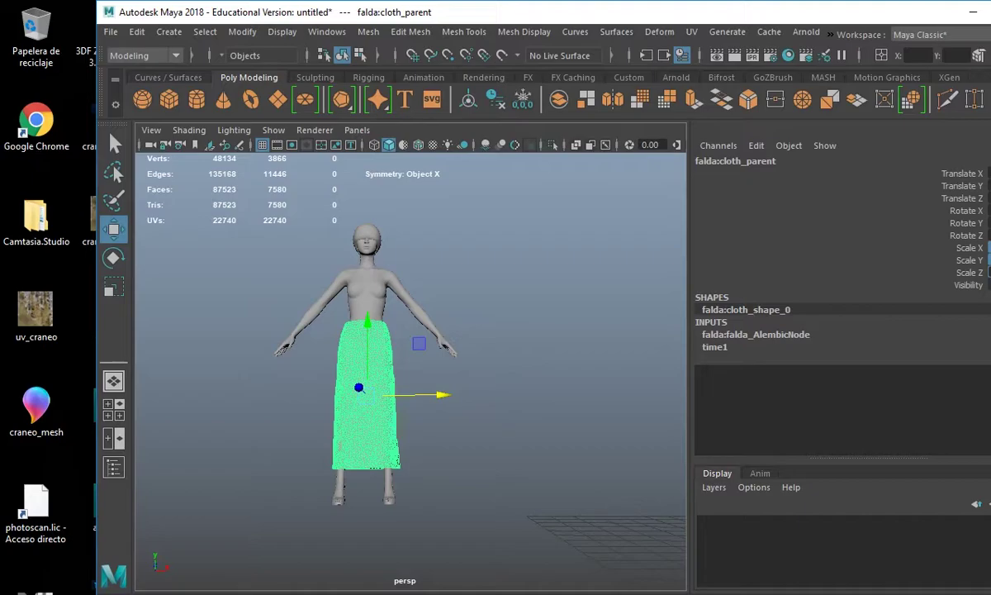
{"action": "scroll", "coordinate": [653, 480], "scroll_direction": "down", "scroll_amount": 5}
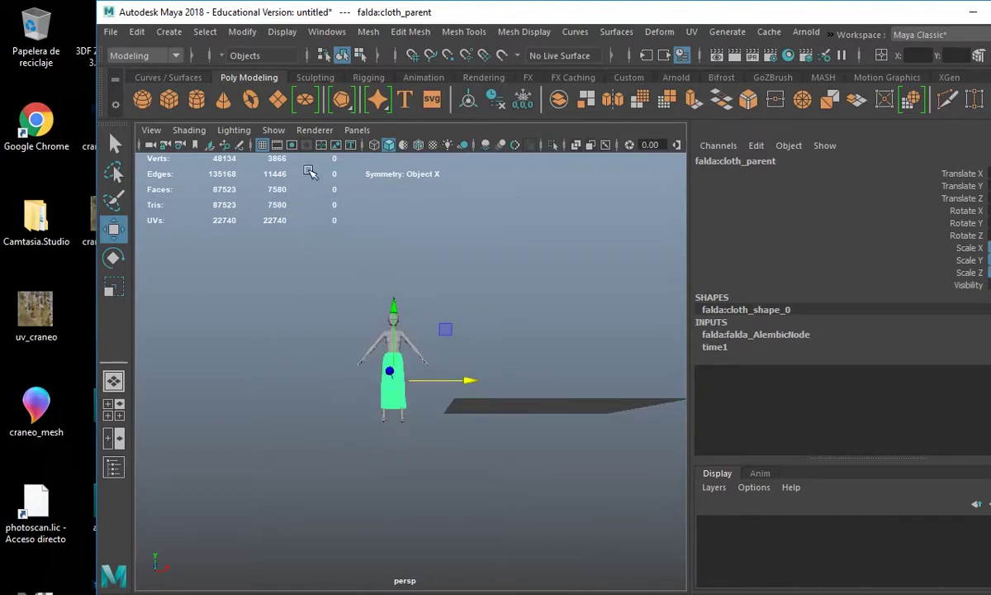
{"action": "left_click", "coordinate": [237, 33]}
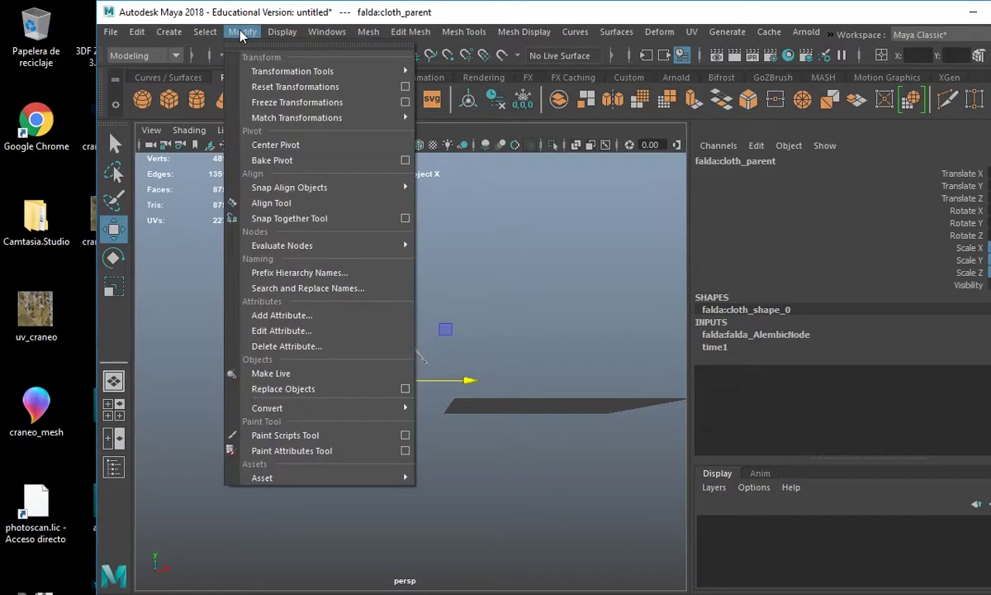
{"action": "left_click", "coordinate": [282, 105]}
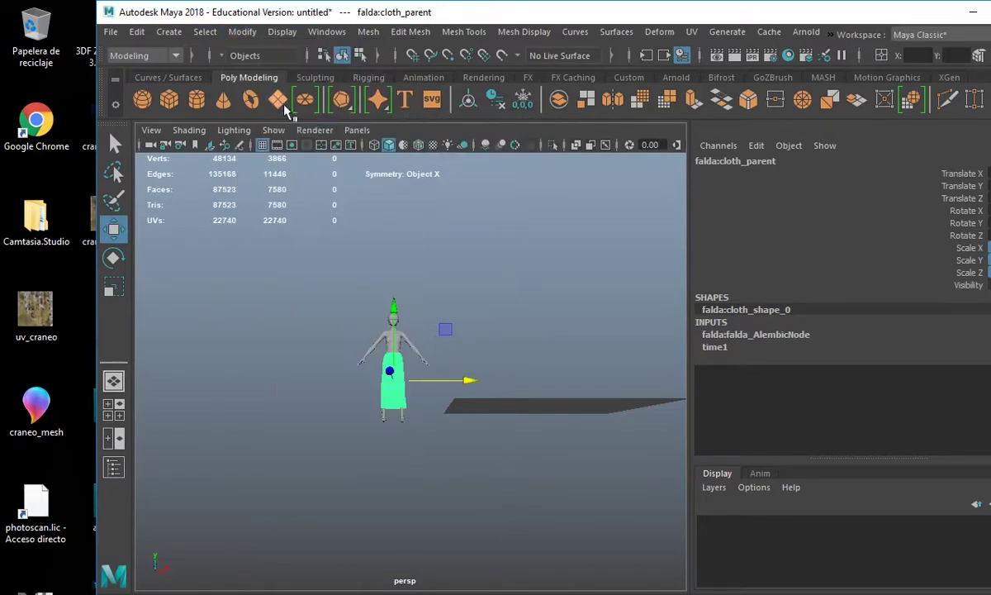
Step: Play the walk animation and shift the skirt slightly along X and Z so that it covers the moving body
{"action": "key", "text": "alt+v"}
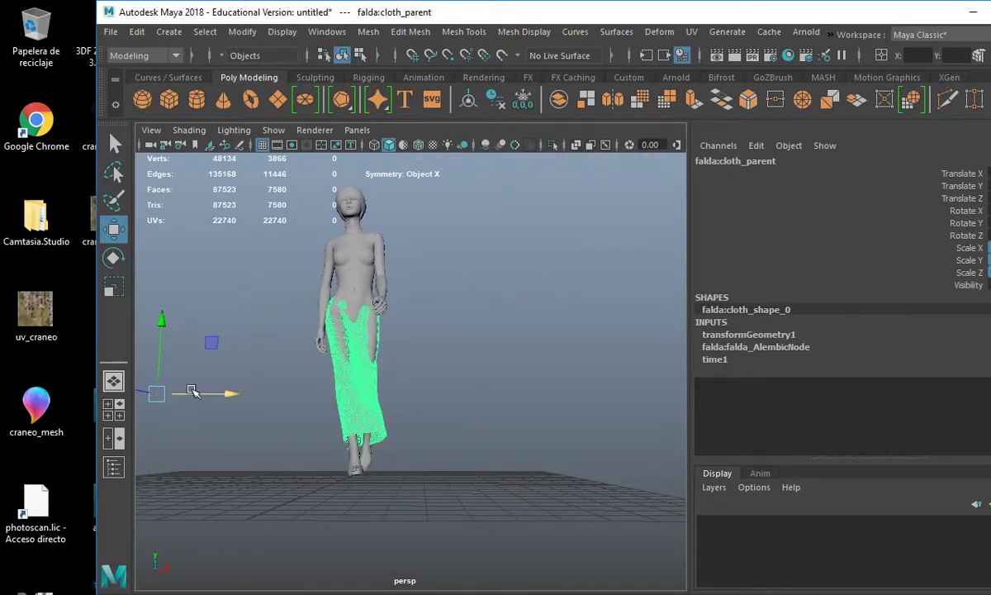
{"action": "left_click", "coordinate": [145, 396]}
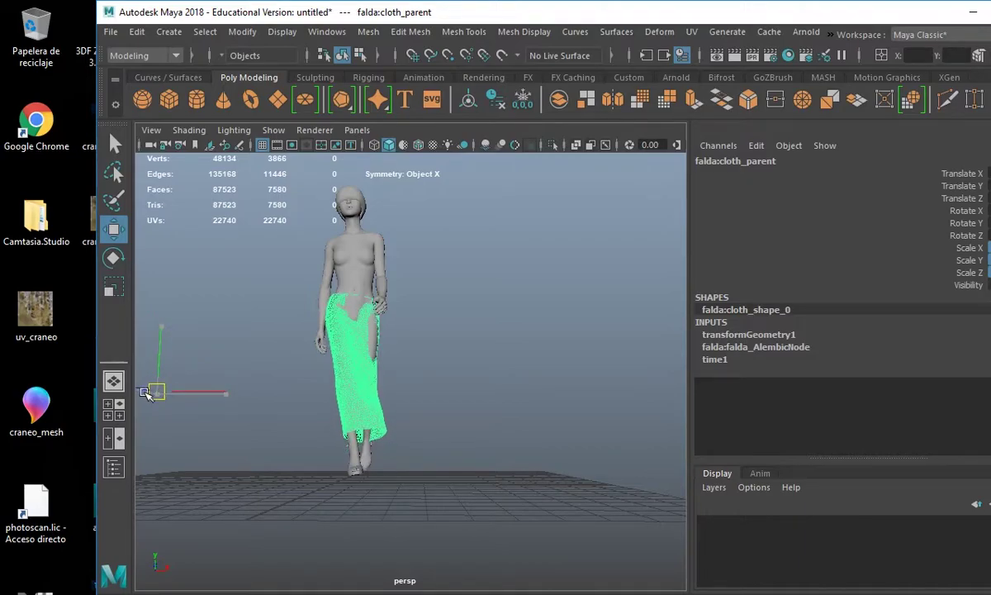
{"action": "left_click", "coordinate": [188, 396]}
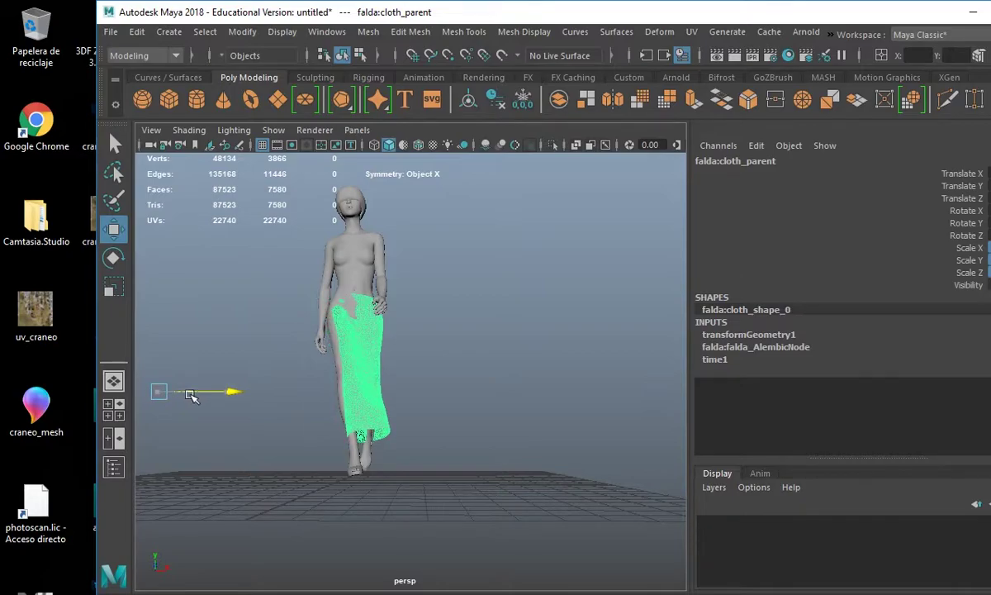
{"action": "left_click_drag", "start_coordinate": [492, 456], "coordinate": [327, 458], "text": "alt"}
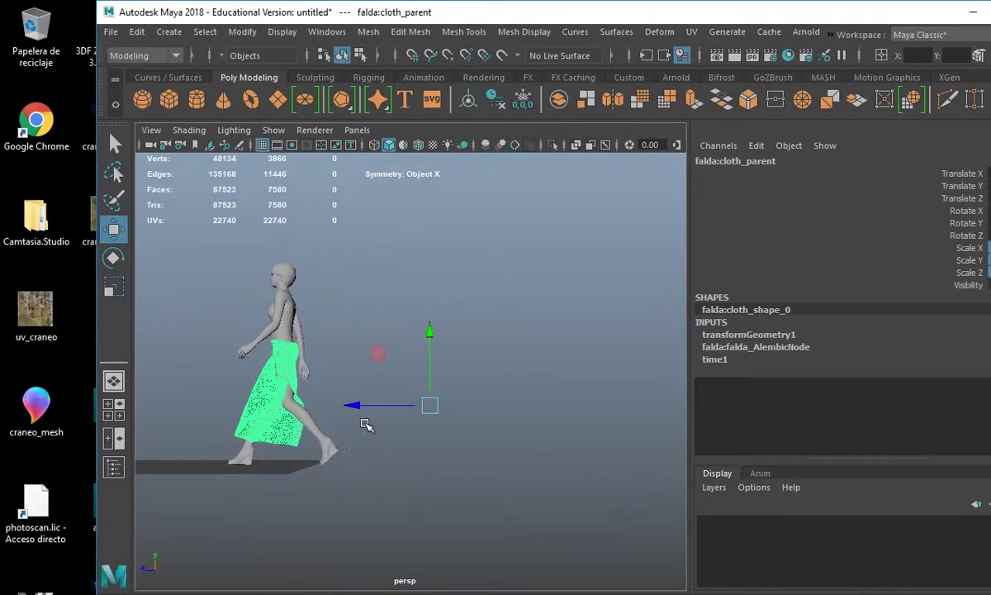
{"action": "left_click_drag", "start_coordinate": [365, 408], "coordinate": [364, 406]}
{"action": "left_click_drag", "start_coordinate": [224, 455], "coordinate": [380, 452], "text": "alt"}
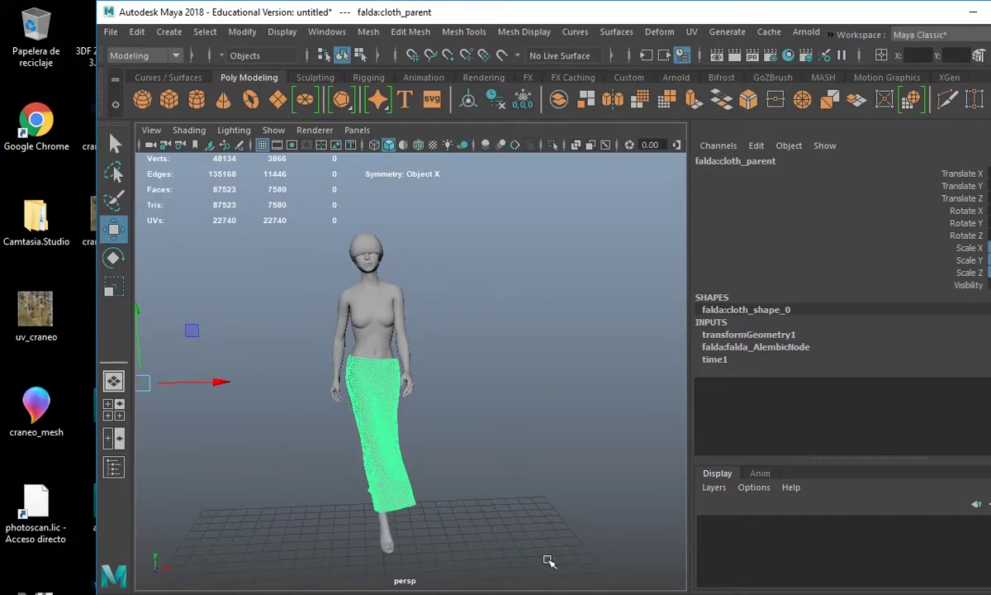
Step: Freeze the repositioned skirt's transformations again and check its fit from the front
{"action": "left_click", "coordinate": [243, 33]}
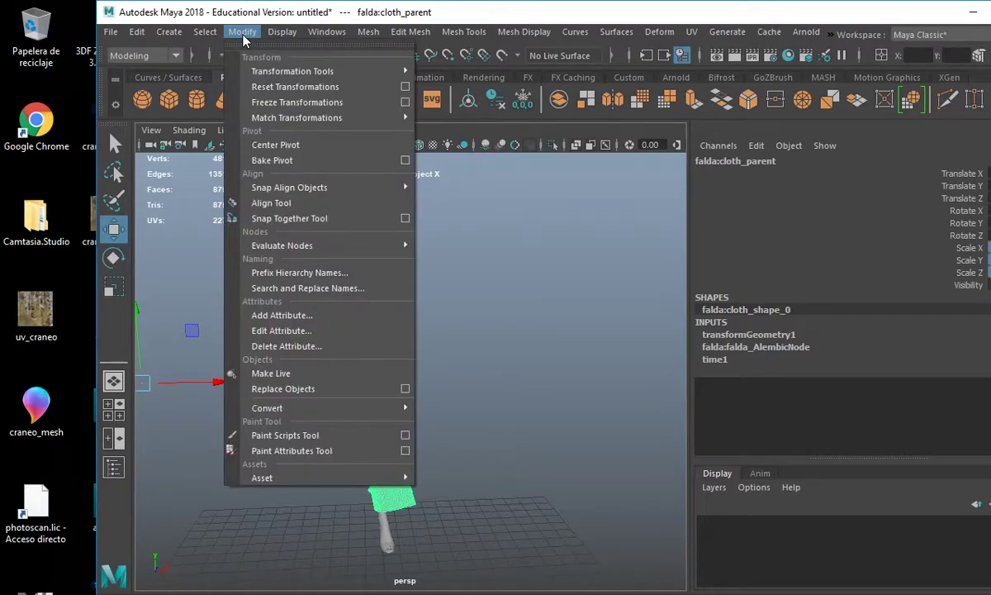
{"action": "left_click", "coordinate": [280, 105]}
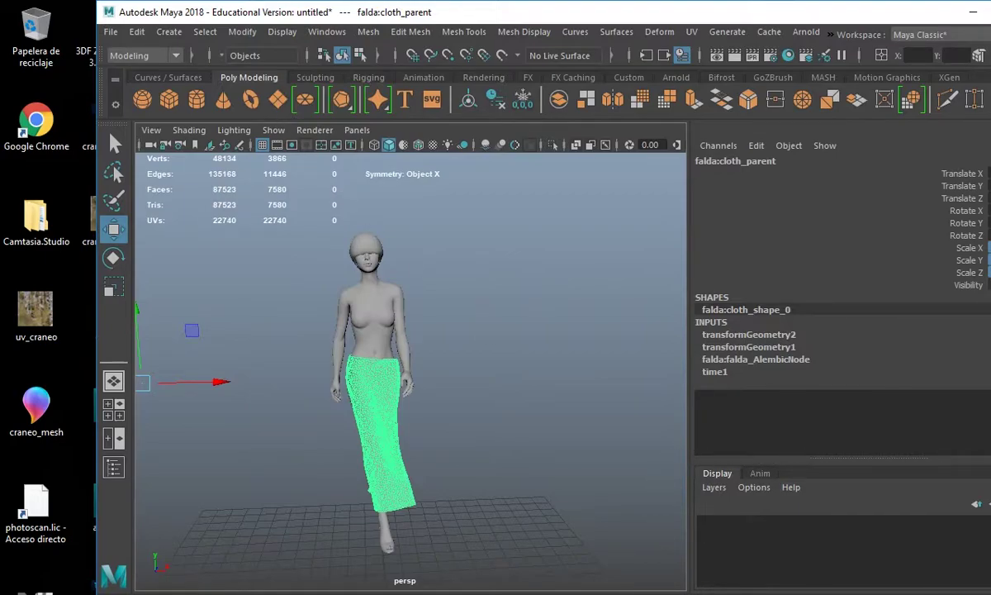
{"action": "left_click_drag", "start_coordinate": [346, 433], "coordinate": [338, 454], "text": "alt"}
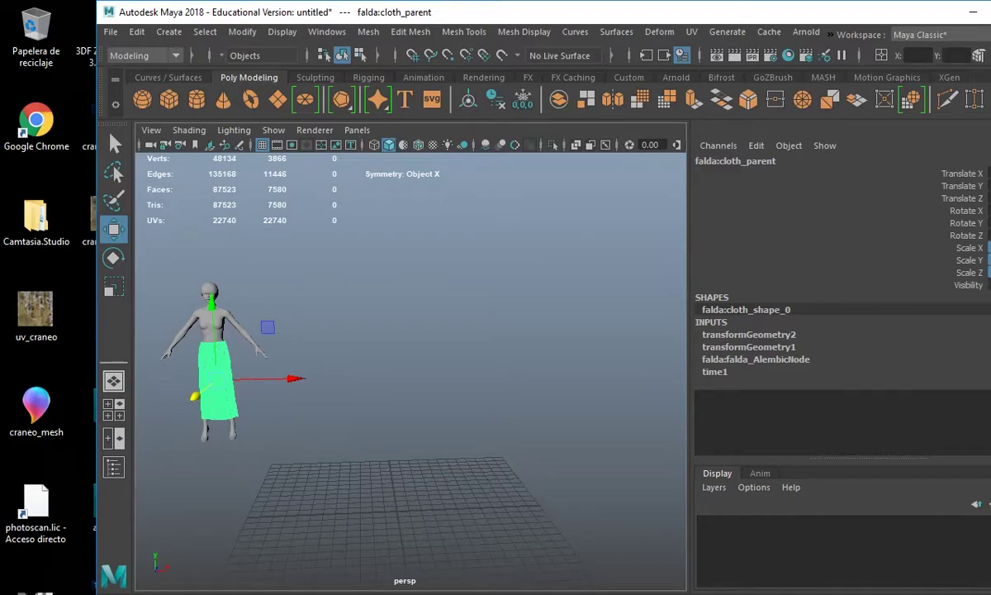